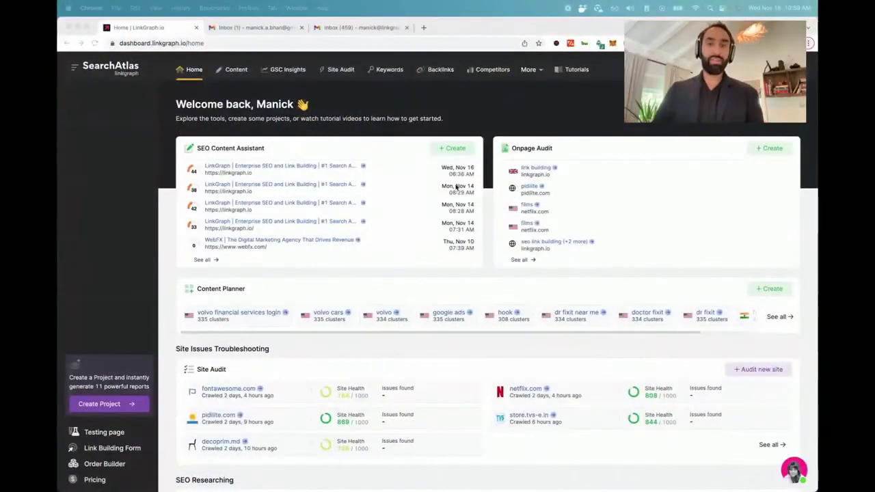
Step: Scroll the Home dashboard down to the Site Issues Troubleshooting and SEO Researching sections
{"action": "left_click", "coordinate": [489, 121]}
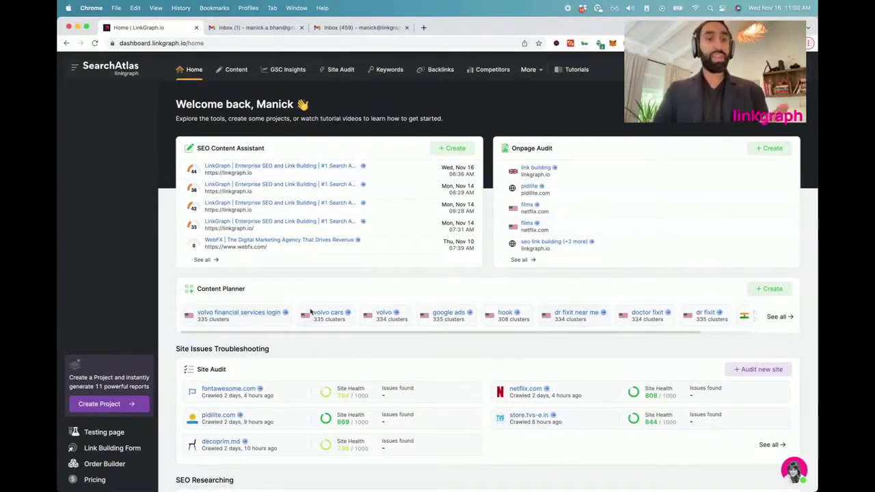
{"action": "scroll", "coordinate": [274, 174], "scroll_direction": "down", "scroll_amount": 2}
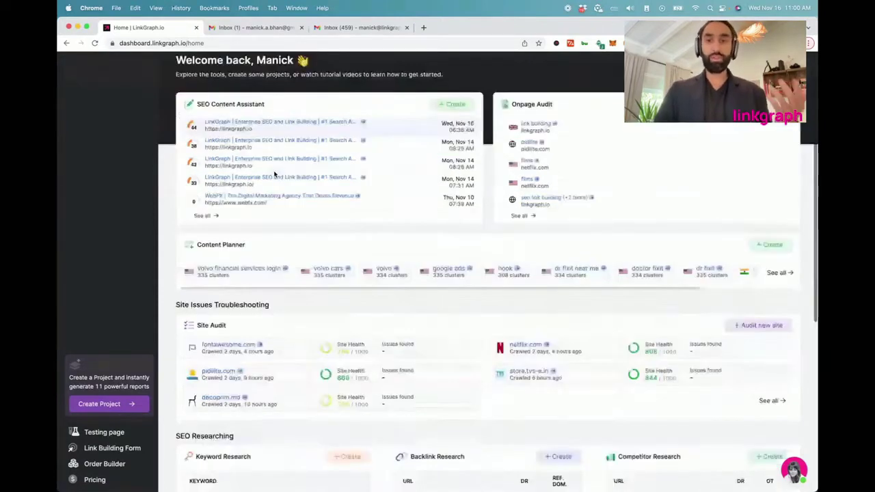
{"action": "scroll", "coordinate": [274, 174], "scroll_direction": "down", "scroll_amount": 4}
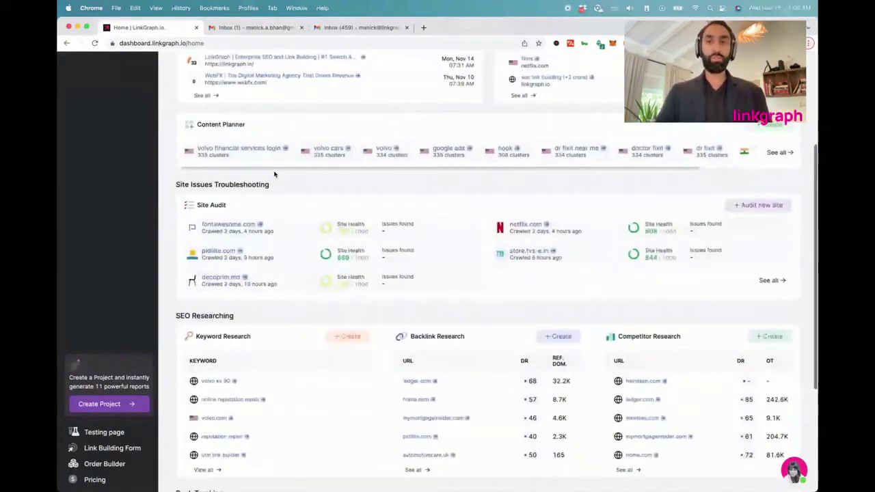
{"action": "scroll", "coordinate": [274, 173], "scroll_direction": "down", "scroll_amount": 2}
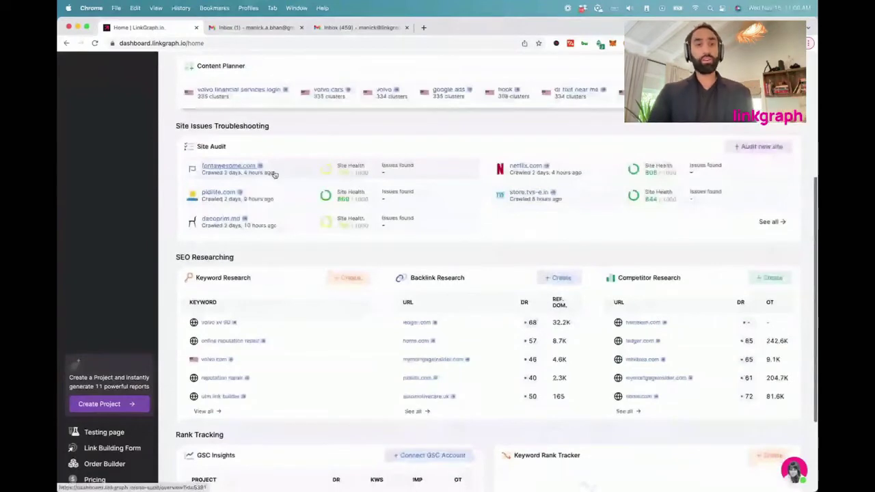
{"action": "scroll", "coordinate": [274, 173], "scroll_direction": "down", "scroll_amount": 1}
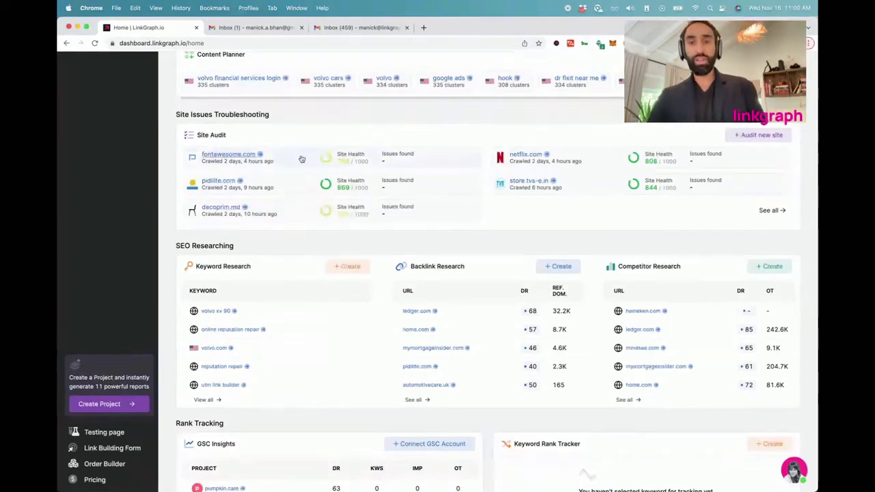
{"action": "scroll", "coordinate": [340, 178], "scroll_direction": "down", "scroll_amount": 1}
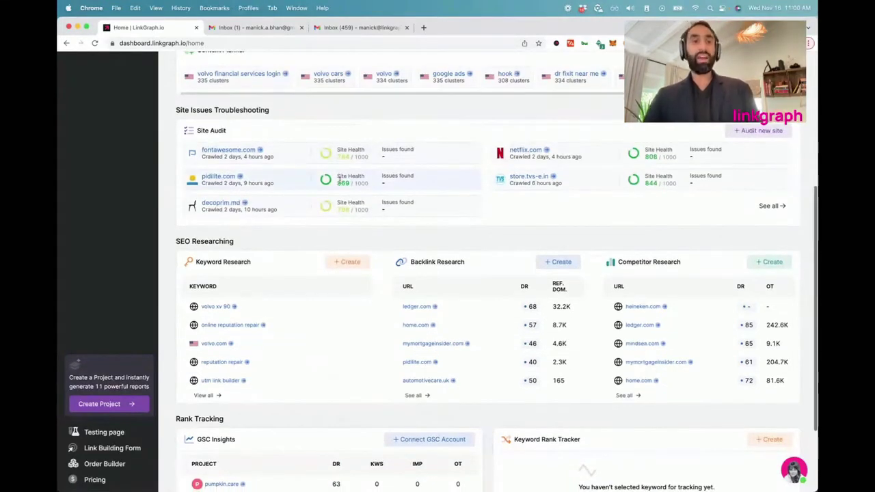
Step: Scroll down to the Rank Tracking and GSC Insights projects, then back to the top of Home
{"action": "scroll", "coordinate": [340, 179], "scroll_direction": "down", "scroll_amount": 3}
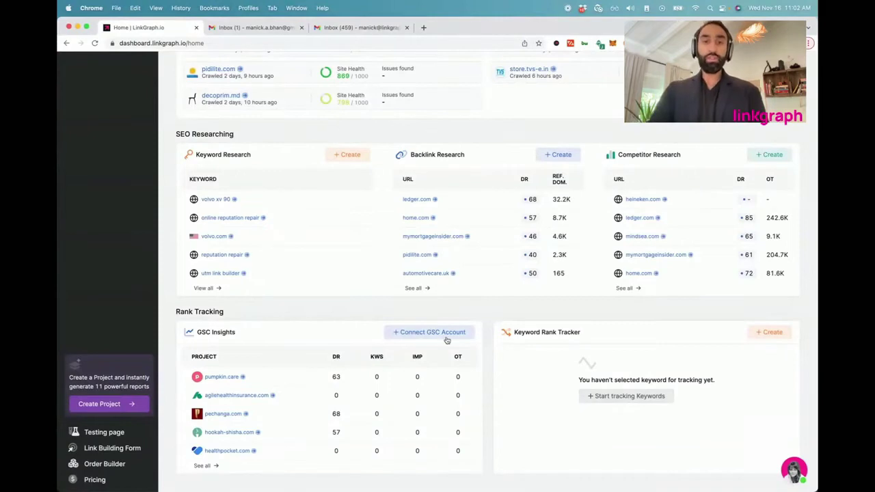
{"action": "scroll", "coordinate": [502, 187], "scroll_direction": "up", "scroll_amount": 5}
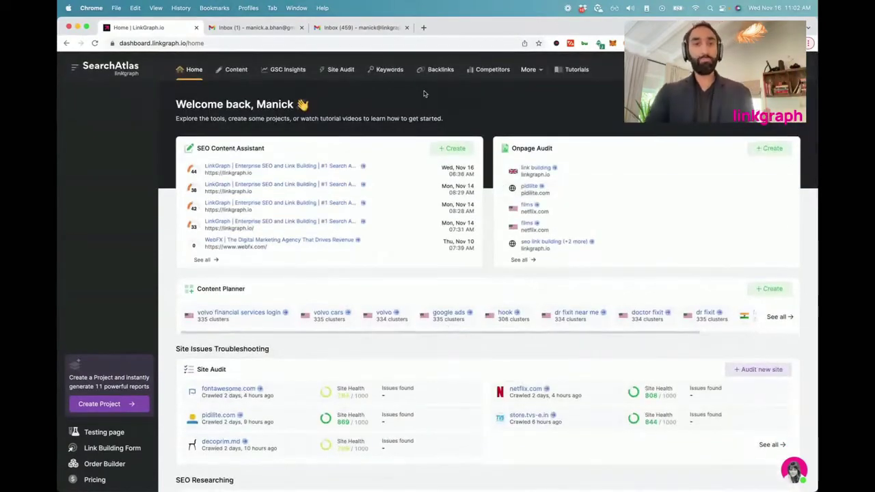
Step: Open the latest LinkGraph Enterprise SEO and Link Building document from the SEO Content Assistant panel
{"action": "left_click", "coordinate": [265, 171]}
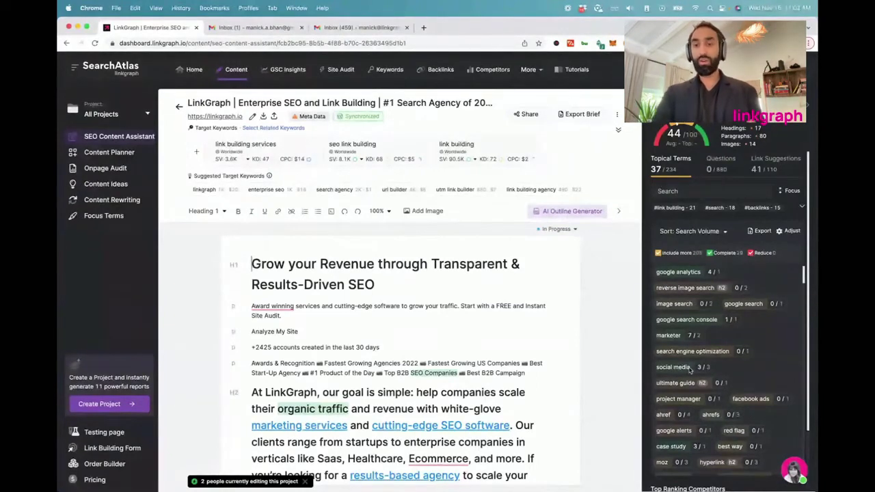
Step: Uncheck the Complete filter so Topical Terms lists only uncovered terms
{"action": "mouse_move", "coordinate": [740, 462]}
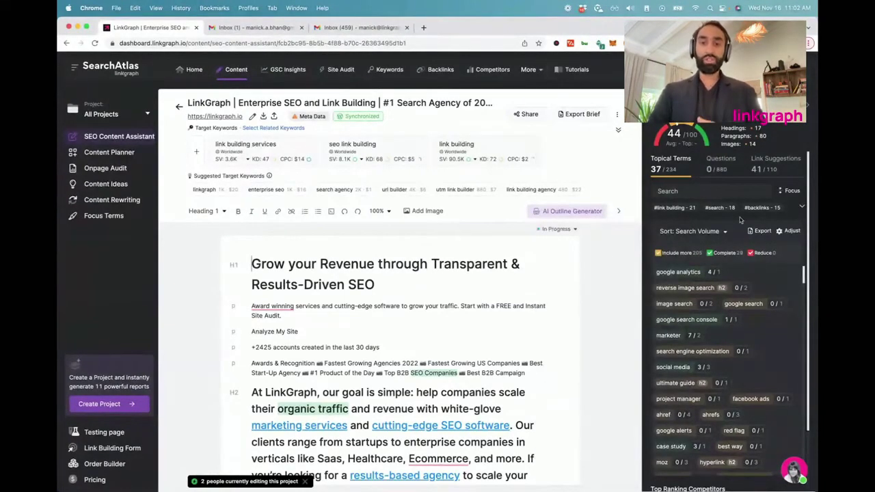
{"action": "mouse_move", "coordinate": [684, 291]}
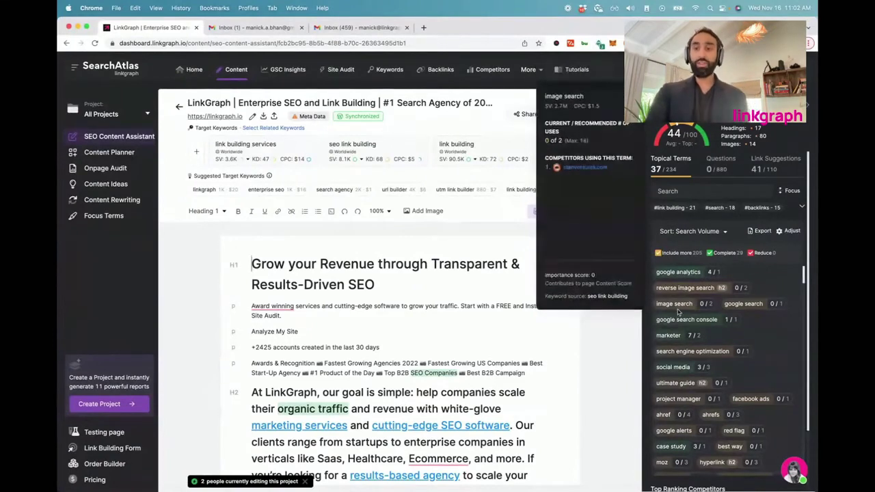
{"action": "mouse_move", "coordinate": [742, 305]}
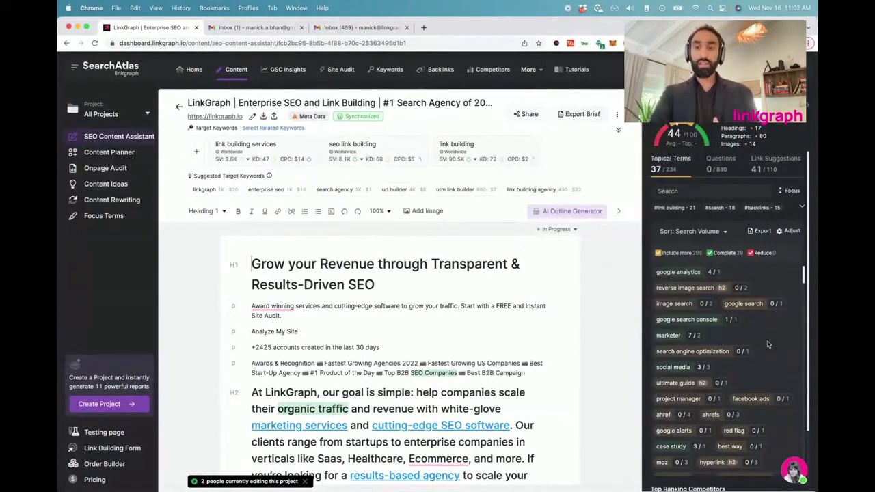
{"action": "scroll", "coordinate": [759, 338], "scroll_direction": "down", "scroll_amount": 3}
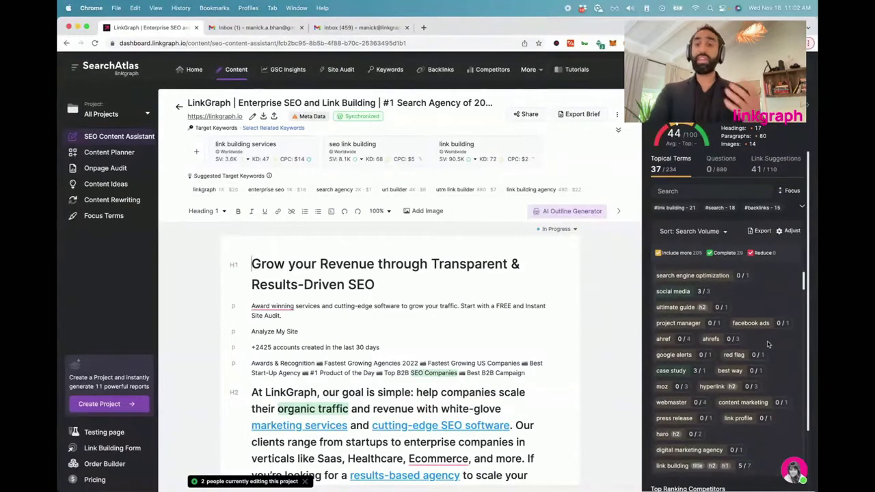
{"action": "scroll", "coordinate": [726, 300], "scroll_direction": "up", "scroll_amount": 2}
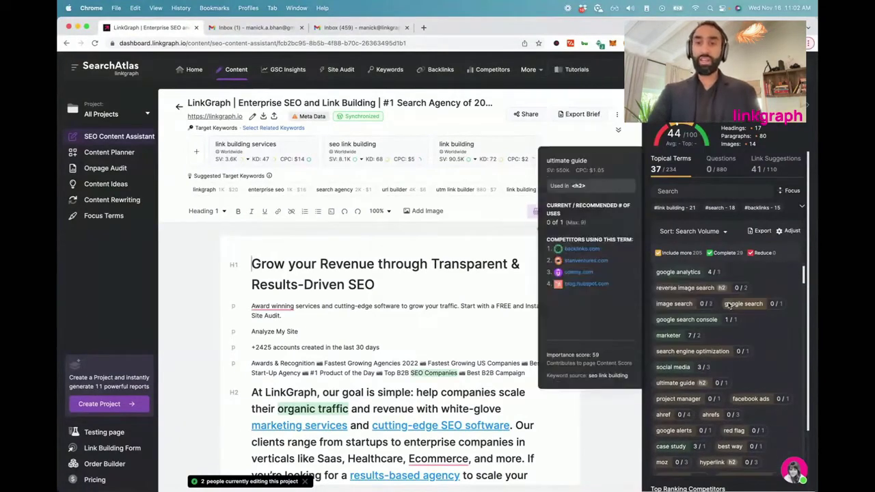
{"action": "left_click", "coordinate": [710, 253]}
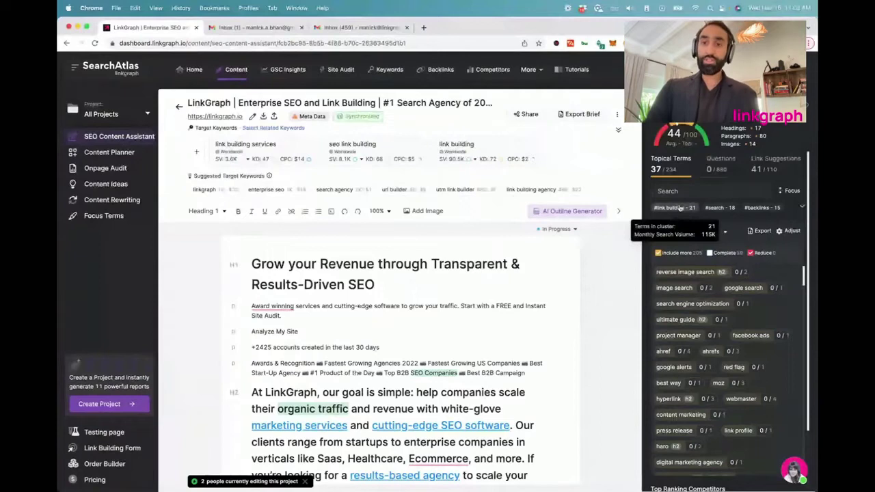
Step: Narrow the terms to the #link building cluster, then clear that filter again
{"action": "mouse_move", "coordinate": [759, 209]}
{"action": "mouse_move", "coordinate": [673, 211]}
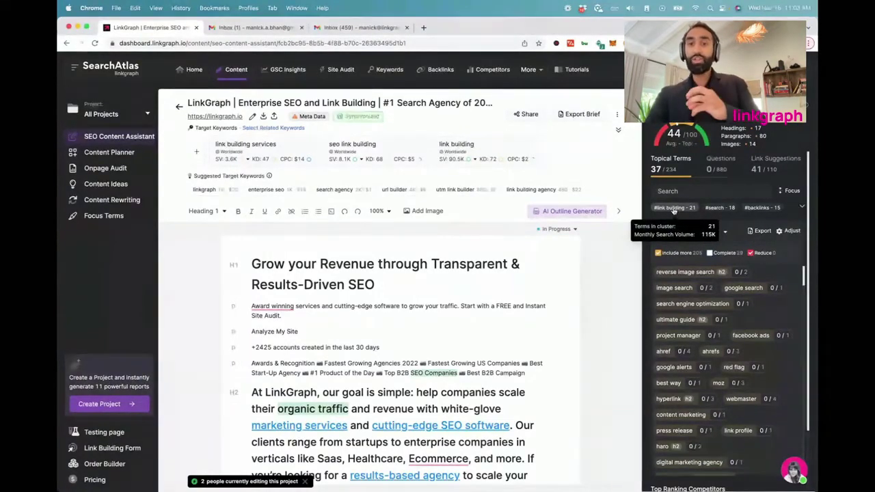
{"action": "left_click", "coordinate": [673, 209]}
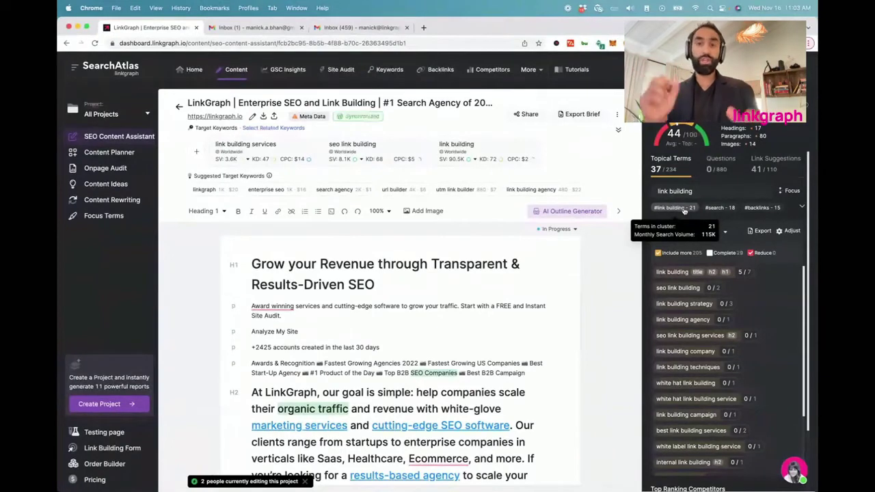
{"action": "mouse_move", "coordinate": [670, 212]}
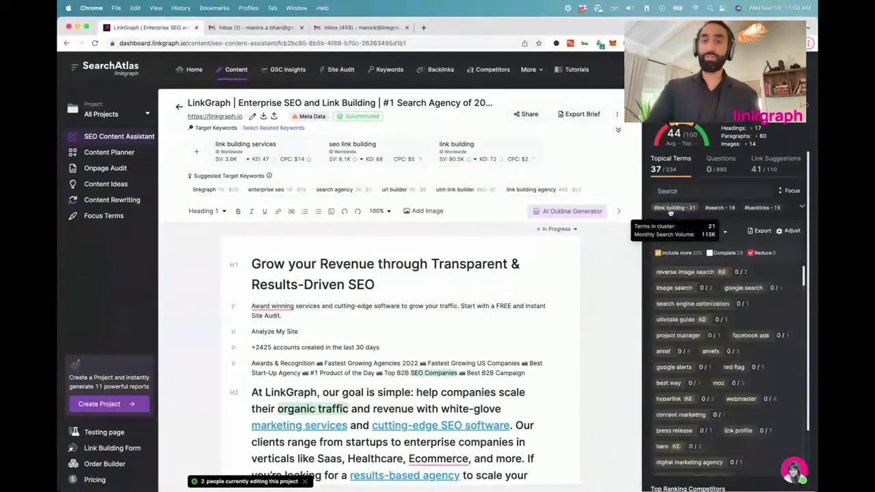
{"action": "left_click", "coordinate": [670, 209]}
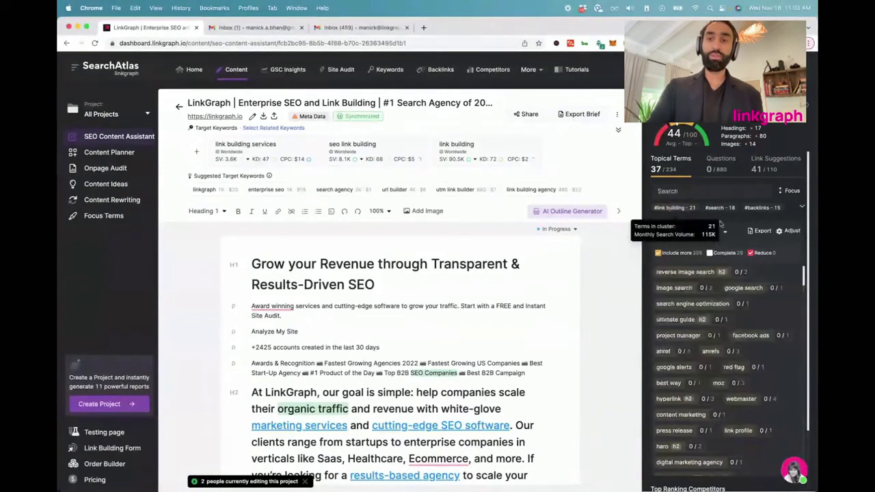
Step: Show suggested questions, generate an AI answer for 'how to seo link building', and dismiss the clipboard prompt
{"action": "left_click", "coordinate": [717, 168]}
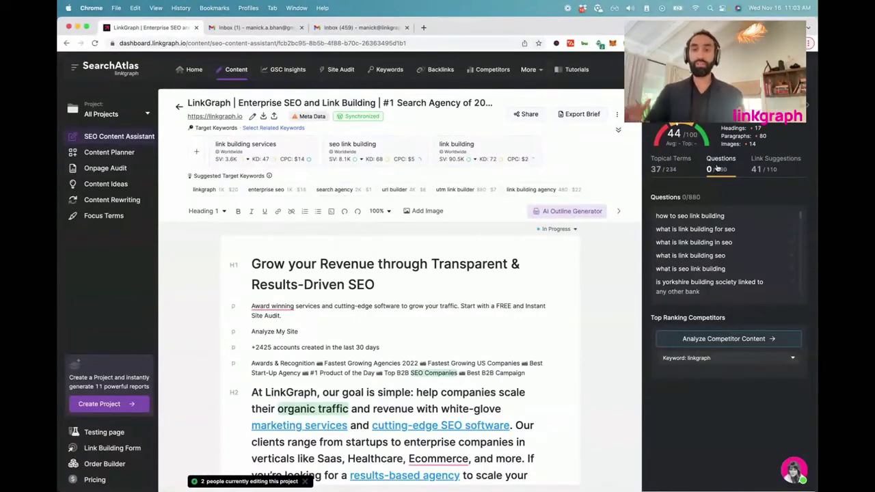
{"action": "mouse_move", "coordinate": [703, 230]}
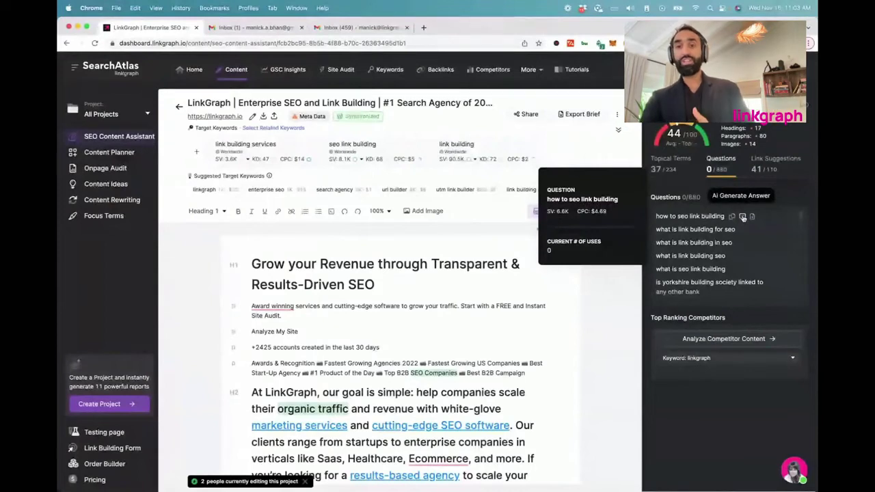
{"action": "left_click", "coordinate": [743, 217]}
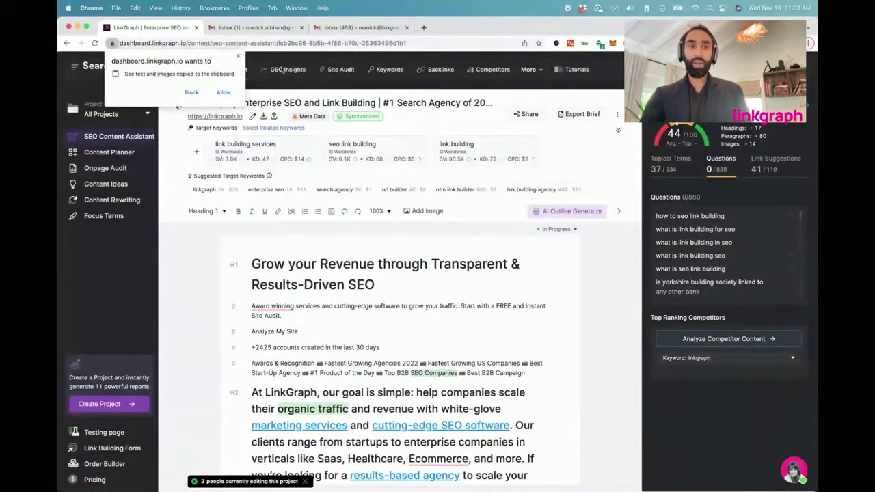
{"action": "left_click", "coordinate": [237, 57]}
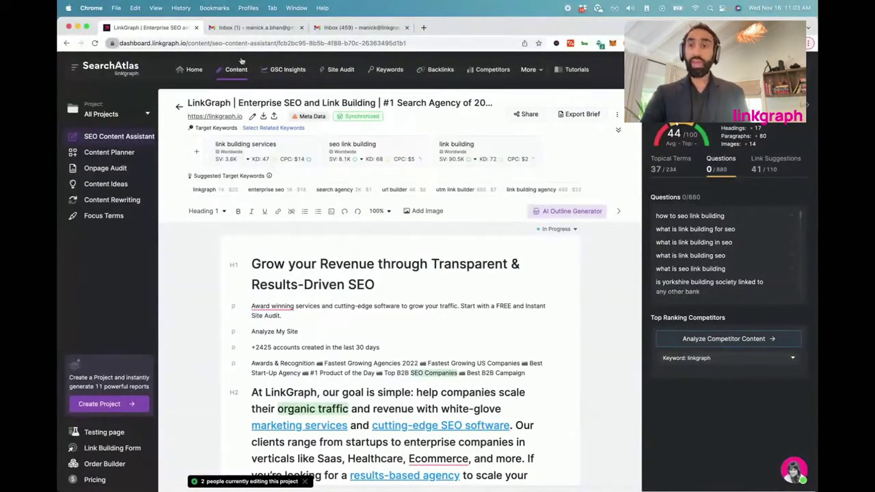
Step: Show the internal link suggestions for the page and scroll through them
{"action": "left_click", "coordinate": [759, 169]}
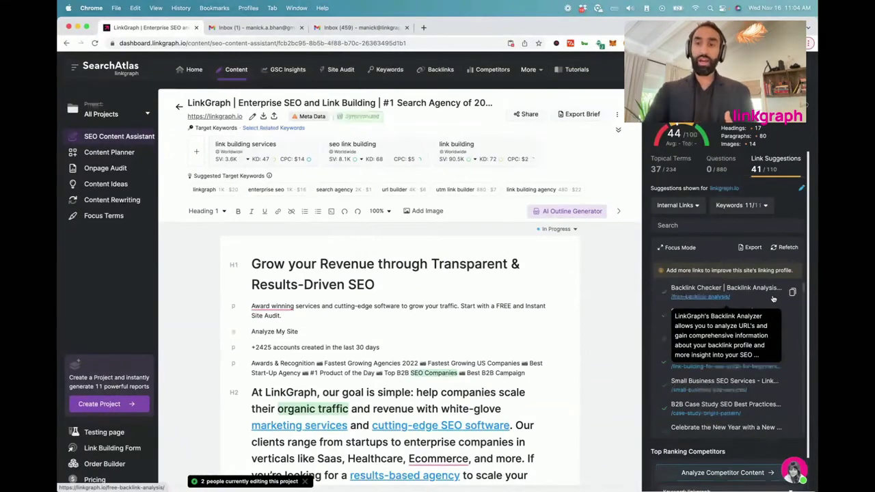
{"action": "scroll", "coordinate": [773, 298], "scroll_direction": "down", "scroll_amount": 4}
{"action": "scroll", "coordinate": [773, 299], "scroll_direction": "down", "scroll_amount": 5}
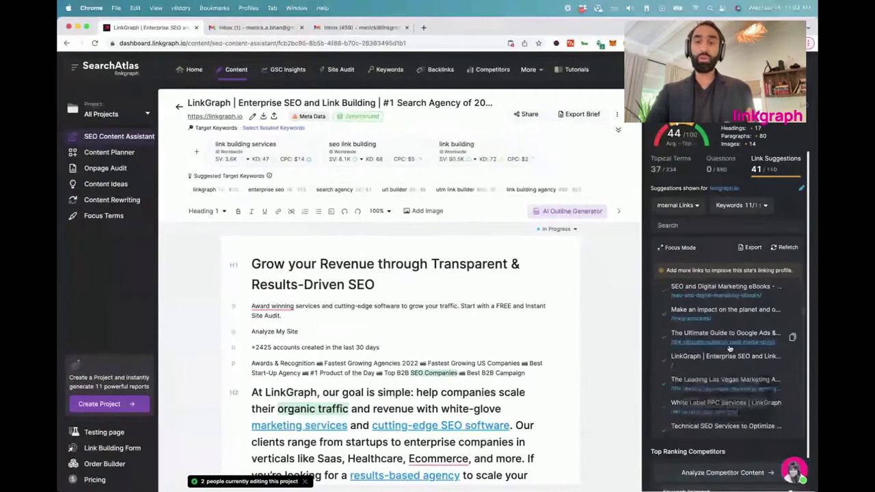
{"action": "scroll", "coordinate": [729, 348], "scroll_direction": "down", "scroll_amount": 5}
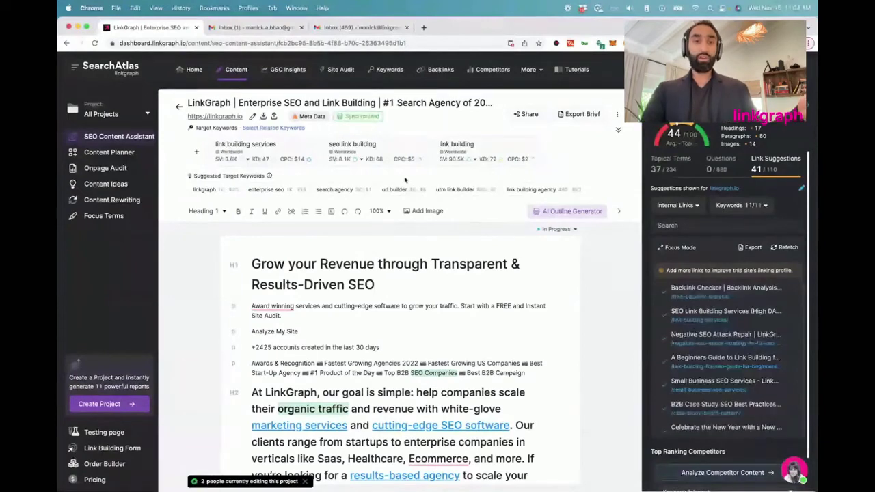
{"action": "left_click", "coordinate": [412, 190]}
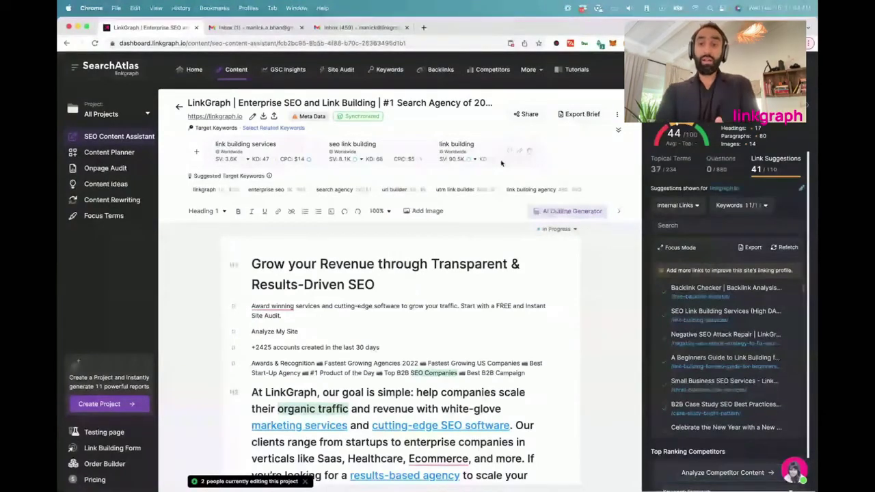
{"action": "mouse_move", "coordinate": [764, 369]}
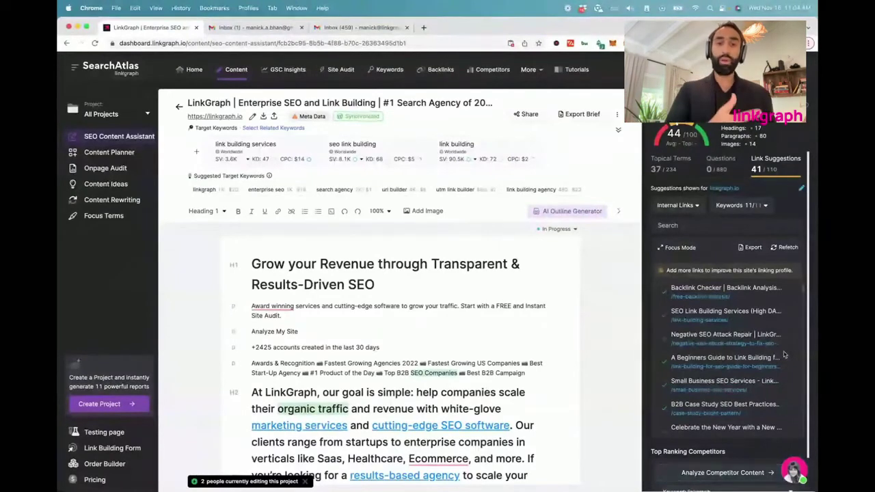
{"action": "scroll", "coordinate": [784, 355], "scroll_direction": "down", "scroll_amount": 5}
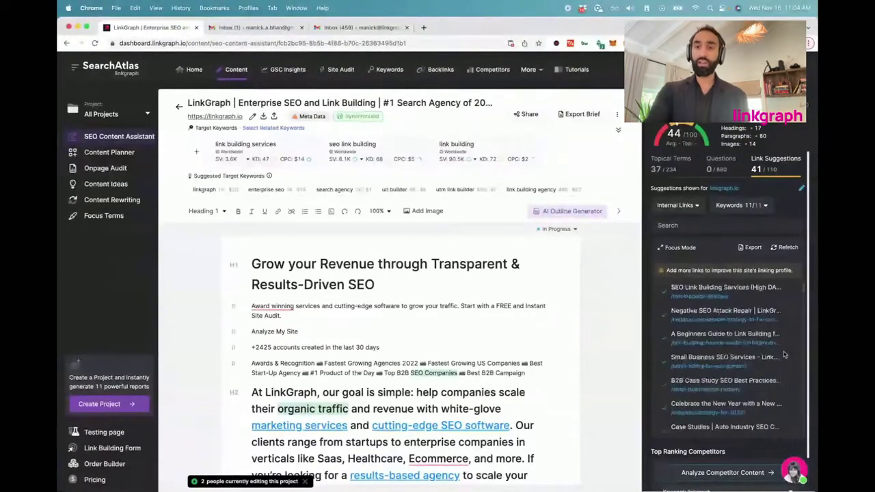
{"action": "scroll", "coordinate": [784, 354], "scroll_direction": "down", "scroll_amount": 3}
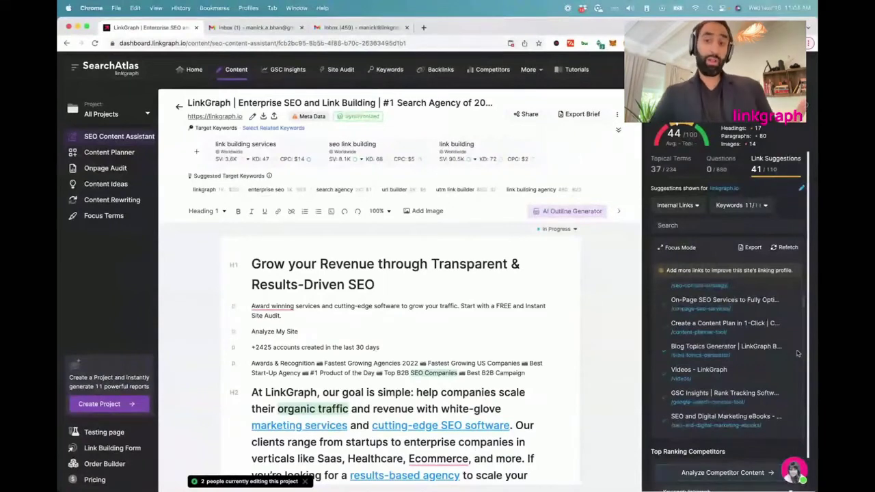
Step: Switch the list to External Link Suggestions and review the 110 linkgraph.io suggestions
{"action": "left_click", "coordinate": [673, 205]}
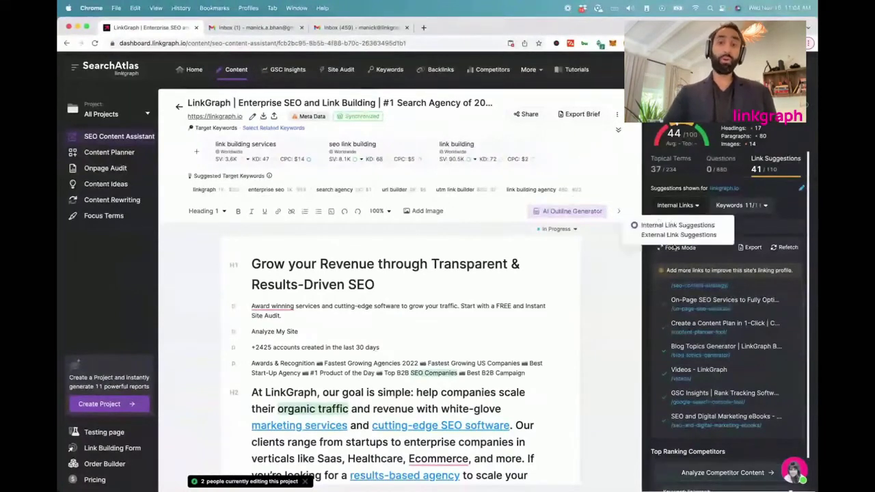
{"action": "left_click", "coordinate": [678, 235]}
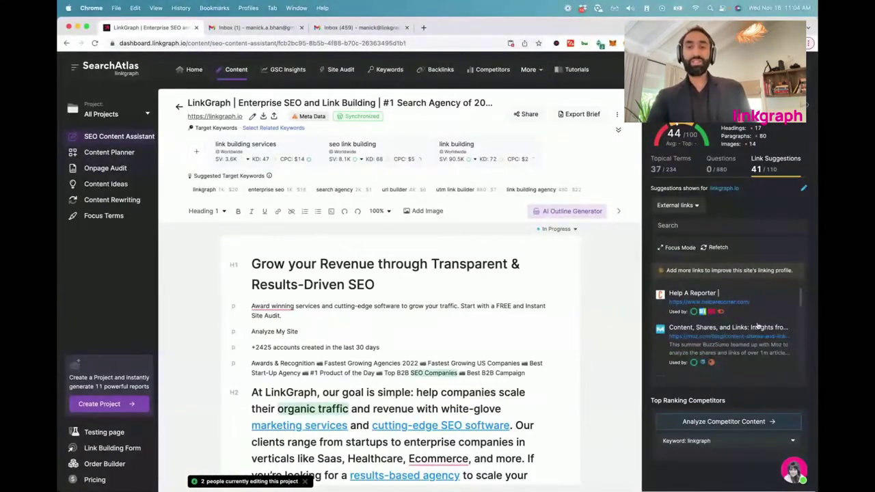
{"action": "scroll", "coordinate": [757, 326], "scroll_direction": "down", "scroll_amount": 2}
{"action": "scroll", "coordinate": [757, 326], "scroll_direction": "down", "scroll_amount": 2}
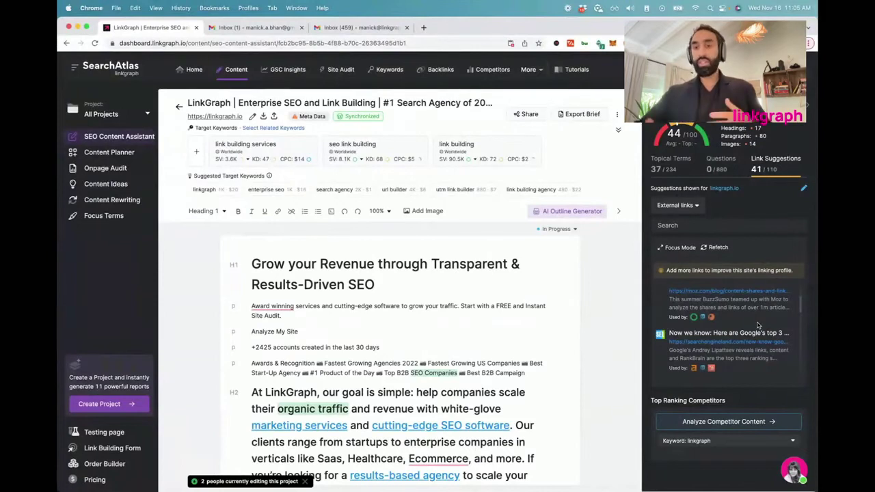
{"action": "scroll", "coordinate": [757, 326], "scroll_direction": "up", "scroll_amount": 3}
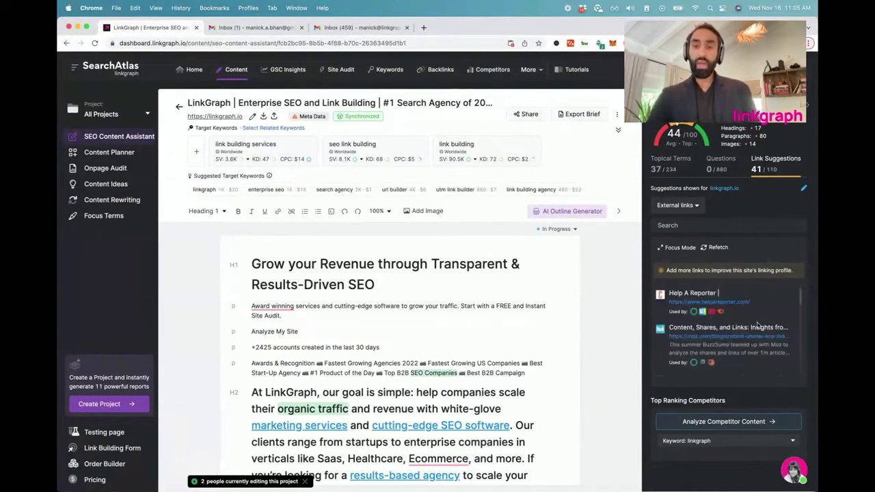
{"action": "left_click", "coordinate": [697, 424]}
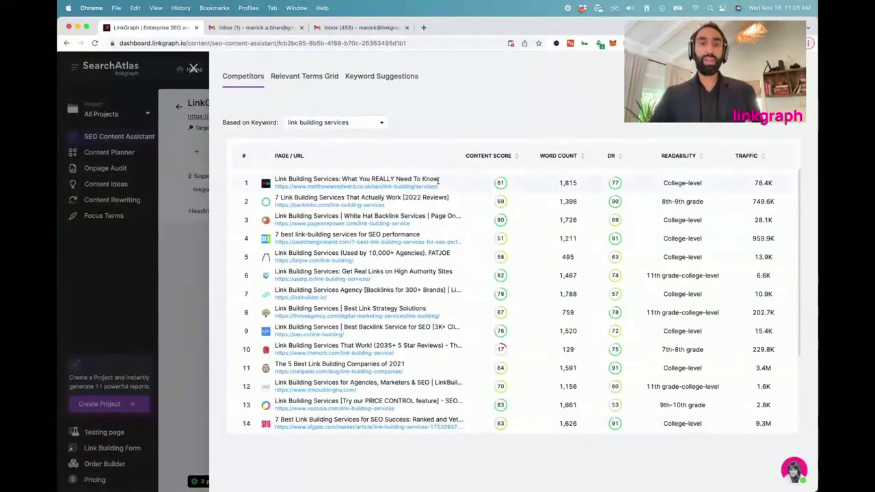
{"action": "left_click", "coordinate": [328, 122]}
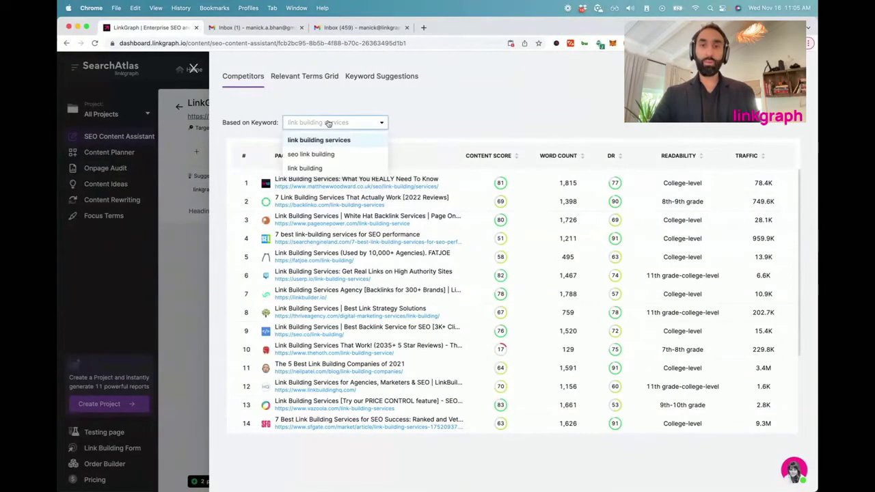
{"action": "left_click", "coordinate": [322, 122]}
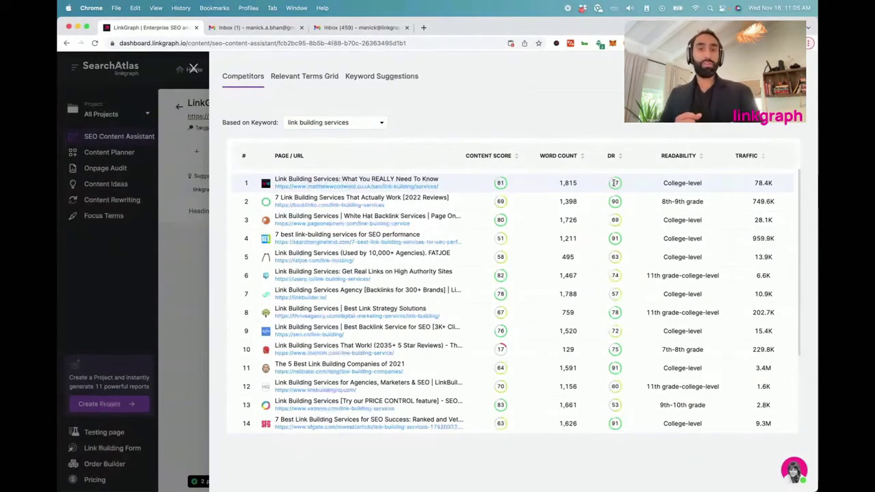
{"action": "left_click", "coordinate": [307, 78]}
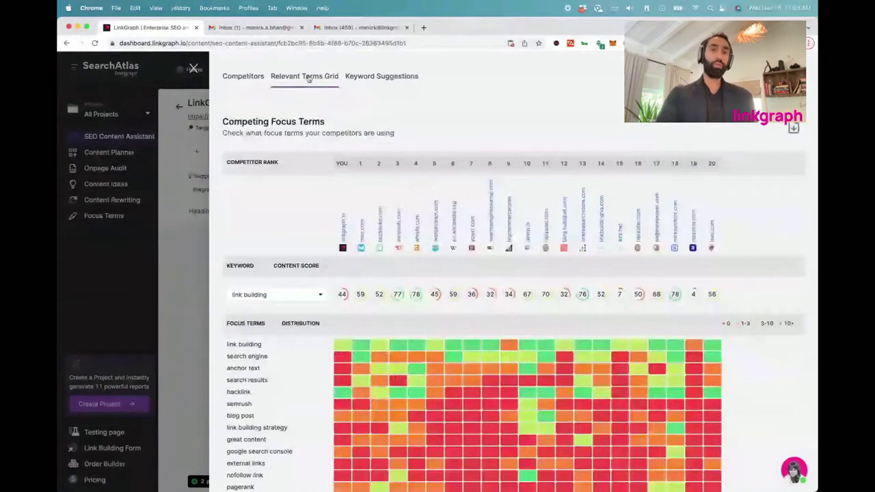
{"action": "scroll", "coordinate": [276, 172], "scroll_direction": "down", "scroll_amount": 3}
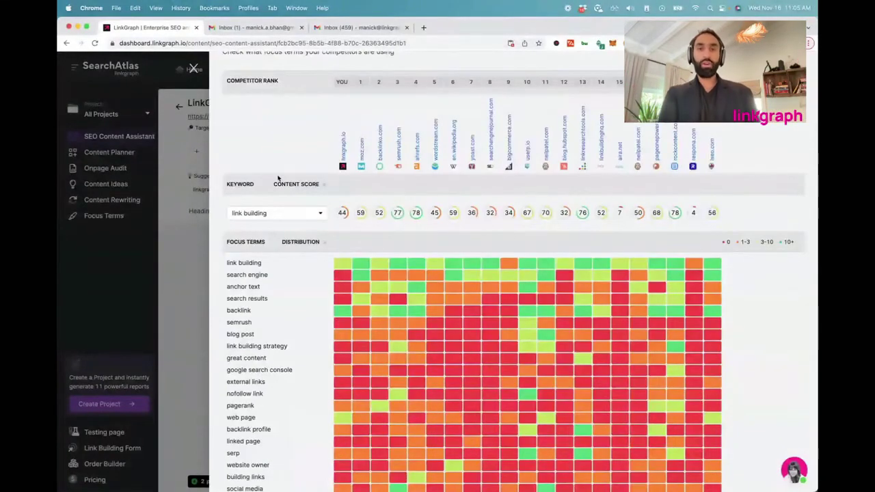
{"action": "scroll", "coordinate": [278, 178], "scroll_direction": "up", "scroll_amount": 3}
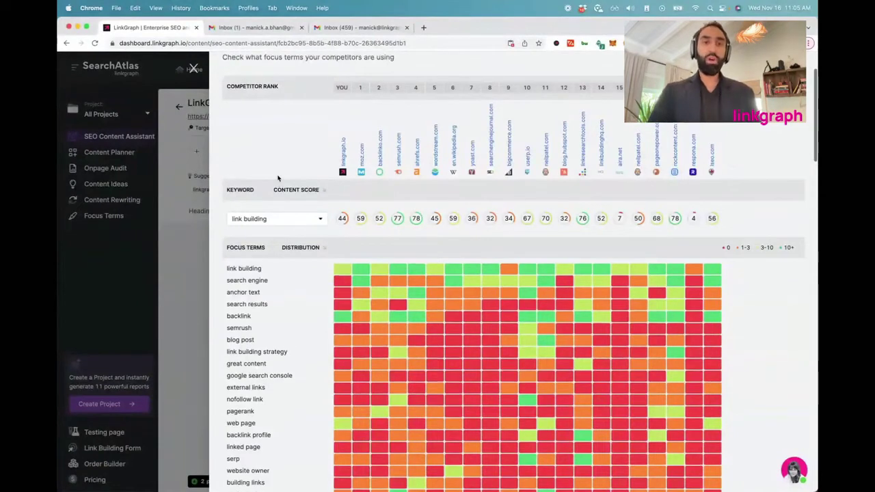
{"action": "left_click", "coordinate": [193, 70]}
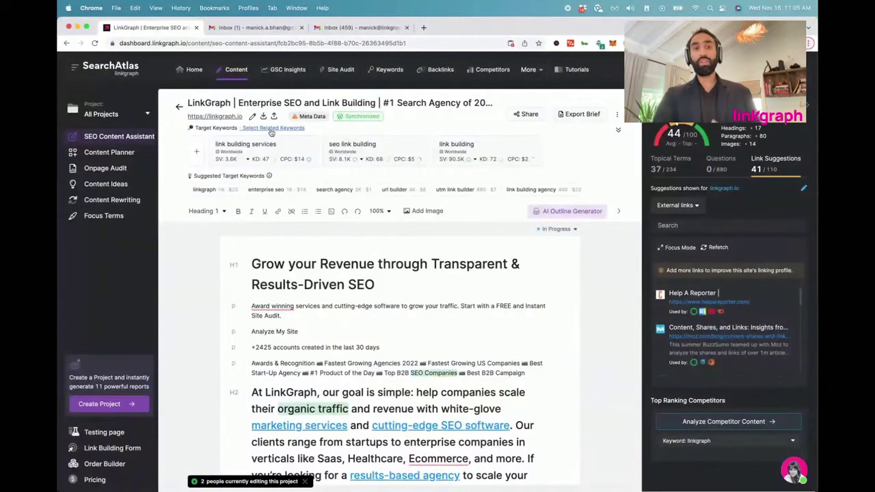
Step: From seo link building's related keywords, add broken link building and backlink building as target keywords
{"action": "left_click", "coordinate": [352, 144]}
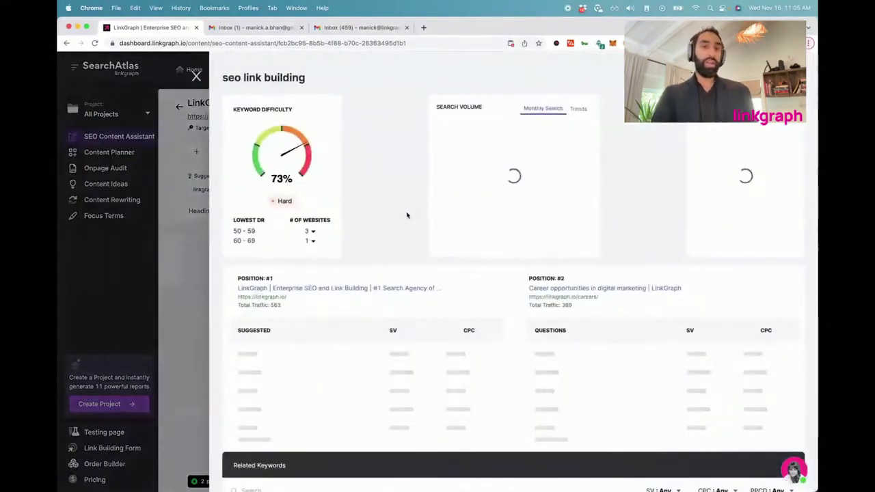
{"action": "scroll", "coordinate": [406, 215], "scroll_direction": "down", "scroll_amount": 5}
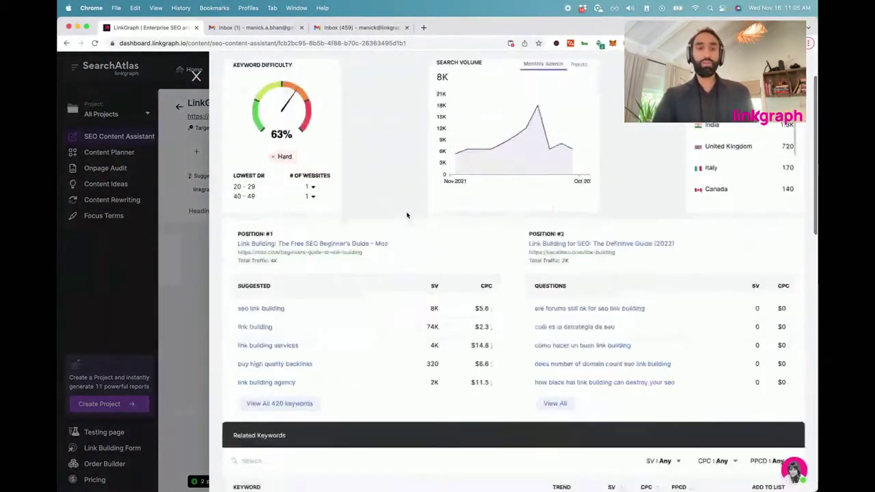
{"action": "scroll", "coordinate": [407, 215], "scroll_direction": "down", "scroll_amount": 2}
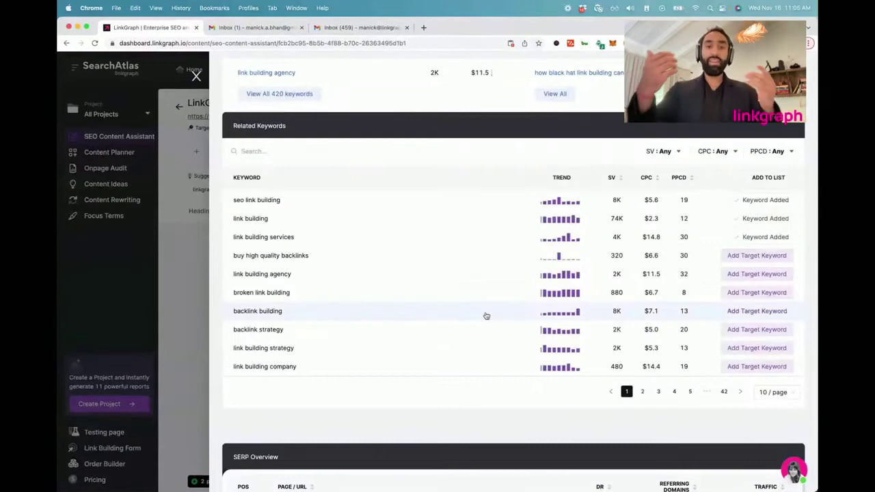
{"action": "left_click", "coordinate": [760, 293]}
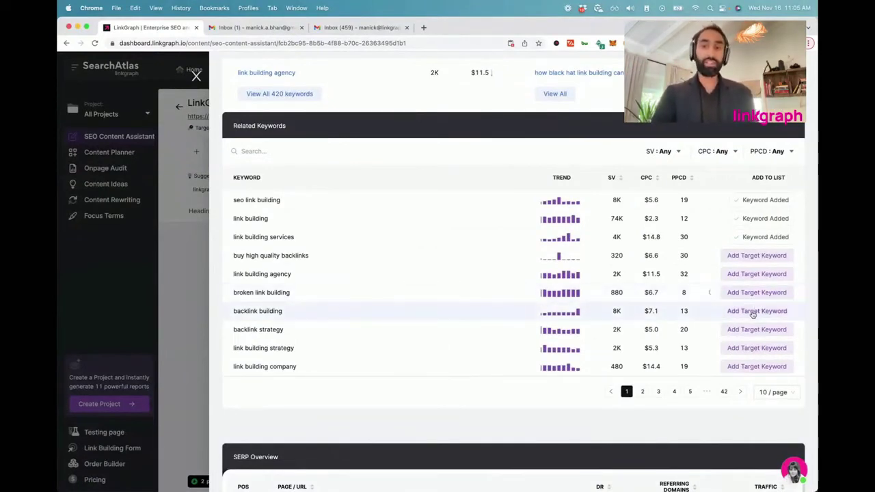
{"action": "left_click", "coordinate": [198, 76]}
{"action": "scroll", "coordinate": [512, 157], "scroll_direction": "right", "scroll_amount": 3}
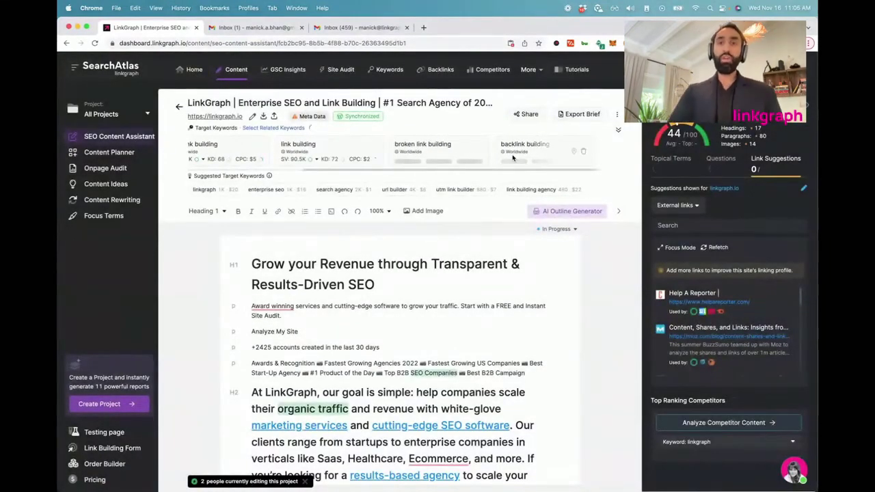
Step: Copy the brief's shareable link and scroll through the brief
{"action": "left_click", "coordinate": [526, 116]}
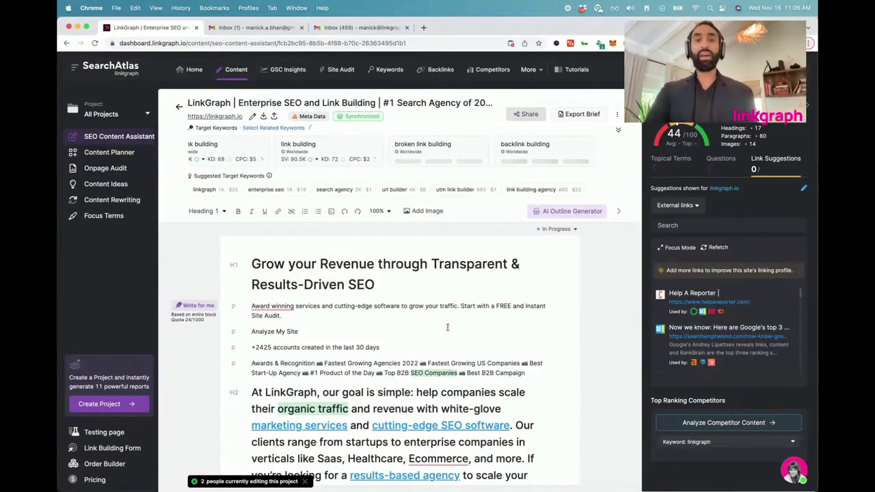
{"action": "scroll", "coordinate": [478, 321], "scroll_direction": "down", "scroll_amount": 10}
{"action": "scroll", "coordinate": [448, 328], "scroll_direction": "down", "scroll_amount": 3}
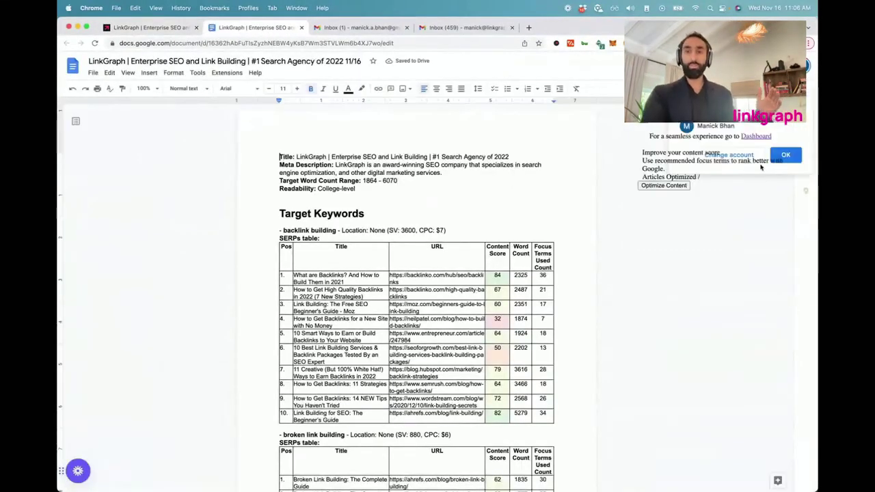
{"action": "left_click", "coordinate": [777, 123]}
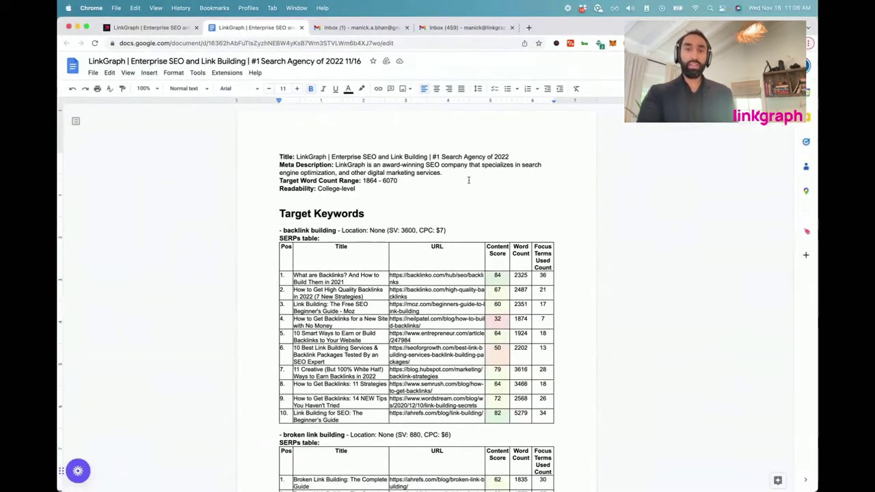
{"action": "left_click", "coordinate": [467, 179]}
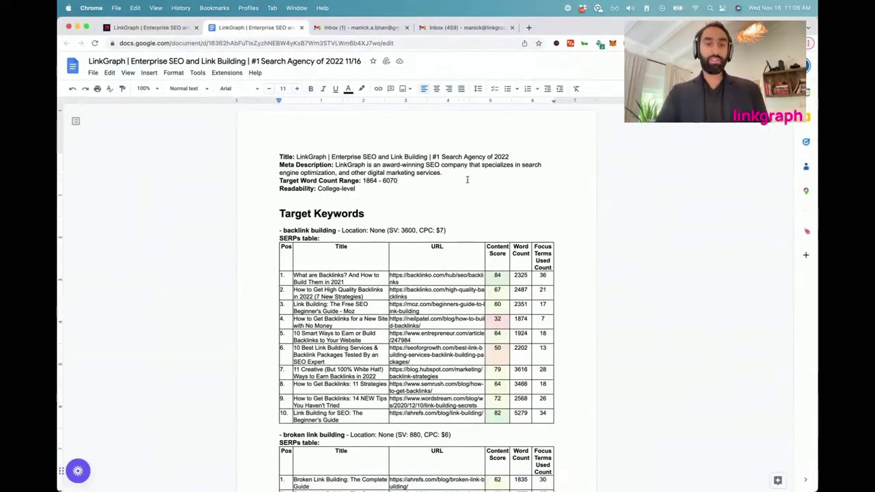
{"action": "scroll", "coordinate": [444, 183], "scroll_direction": "down", "scroll_amount": 3}
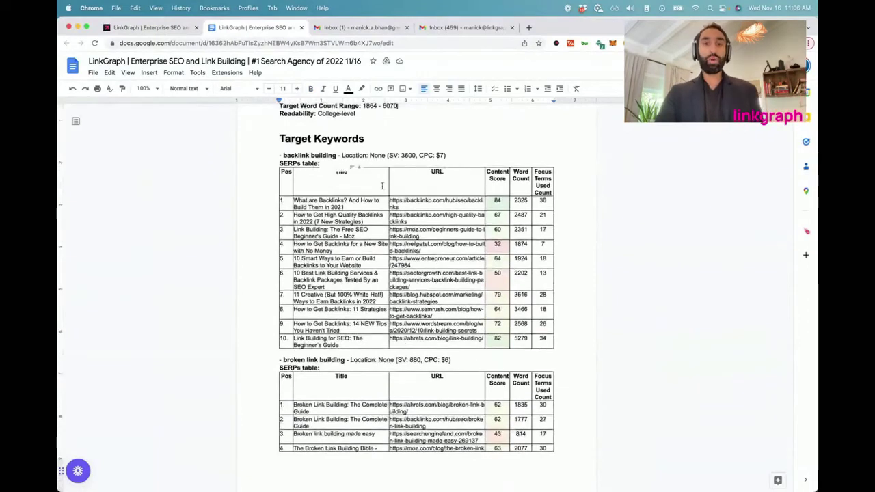
{"action": "scroll", "coordinate": [403, 186], "scroll_direction": "down", "scroll_amount": 4}
{"action": "scroll", "coordinate": [382, 185], "scroll_direction": "down", "scroll_amount": 10}
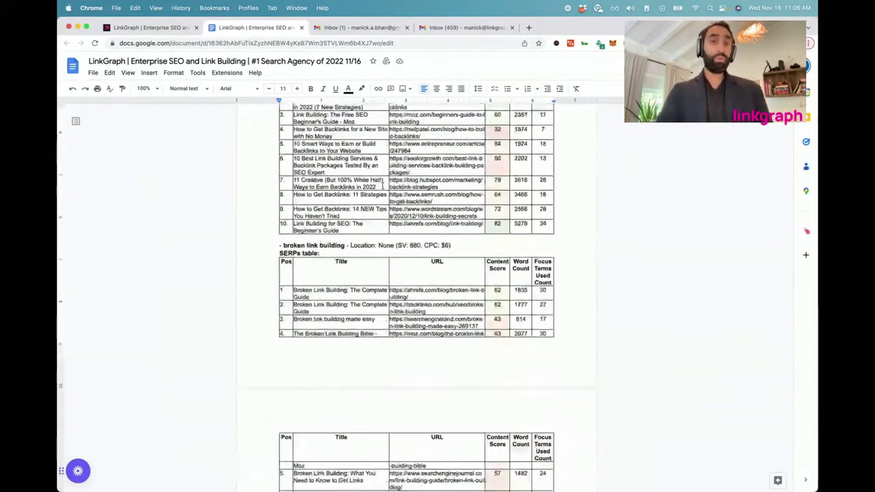
{"action": "scroll", "coordinate": [382, 185], "scroll_direction": "down", "scroll_amount": 20}
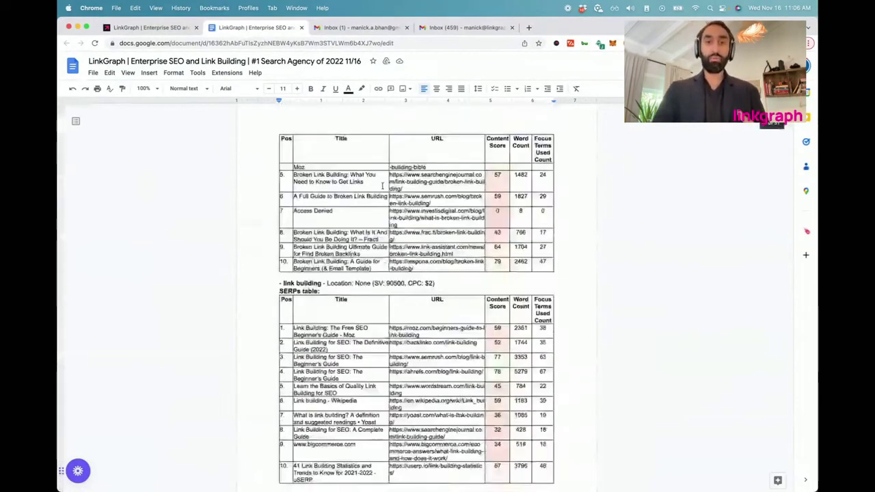
{"action": "scroll", "coordinate": [382, 185], "scroll_direction": "down", "scroll_amount": 14}
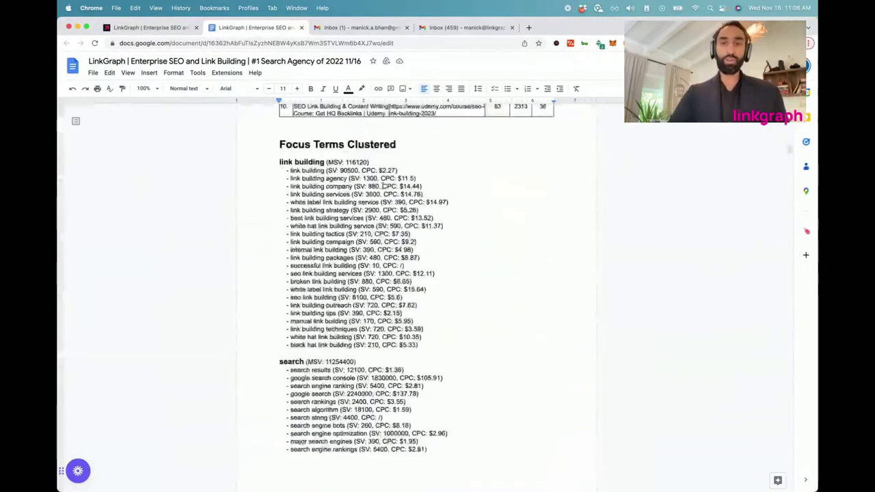
{"action": "scroll", "coordinate": [382, 185], "scroll_direction": "down", "scroll_amount": 20}
{"action": "scroll", "coordinate": [382, 185], "scroll_direction": "down", "scroll_amount": 20}
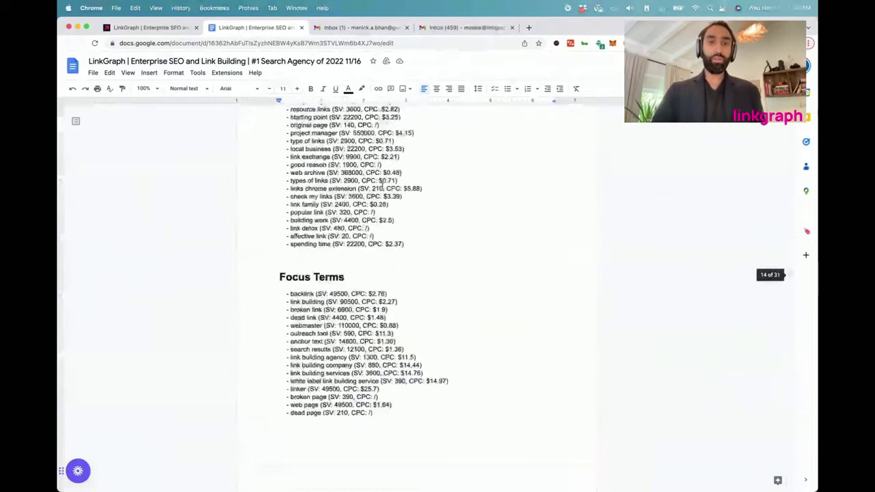
{"action": "scroll", "coordinate": [382, 185], "scroll_direction": "down", "scroll_amount": 20}
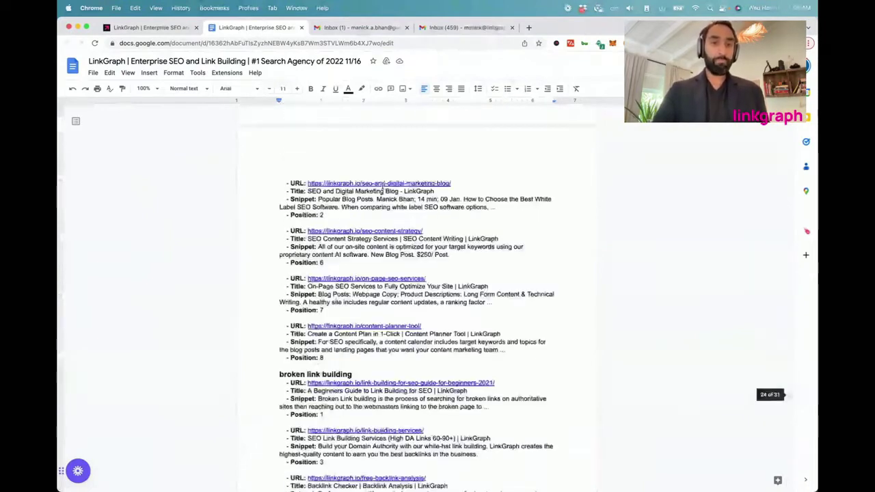
{"action": "scroll", "coordinate": [382, 191], "scroll_direction": "down", "scroll_amount": 10}
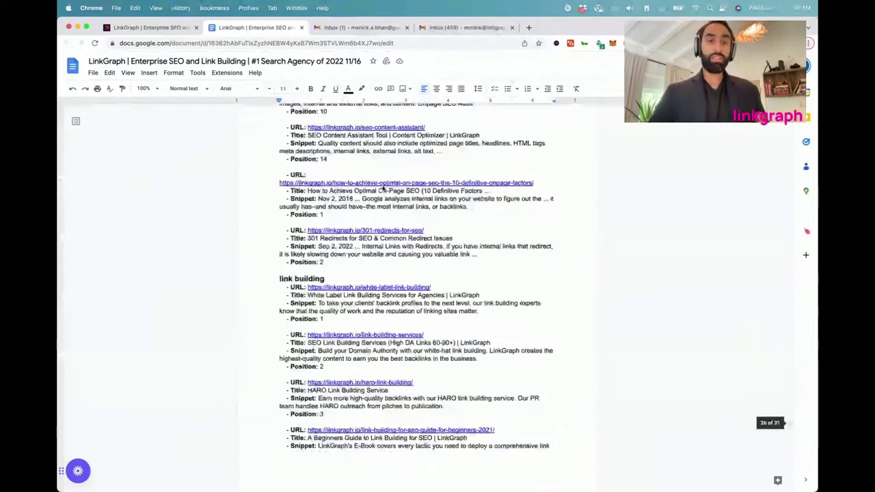
{"action": "scroll", "coordinate": [383, 189], "scroll_direction": "down", "scroll_amount": 10}
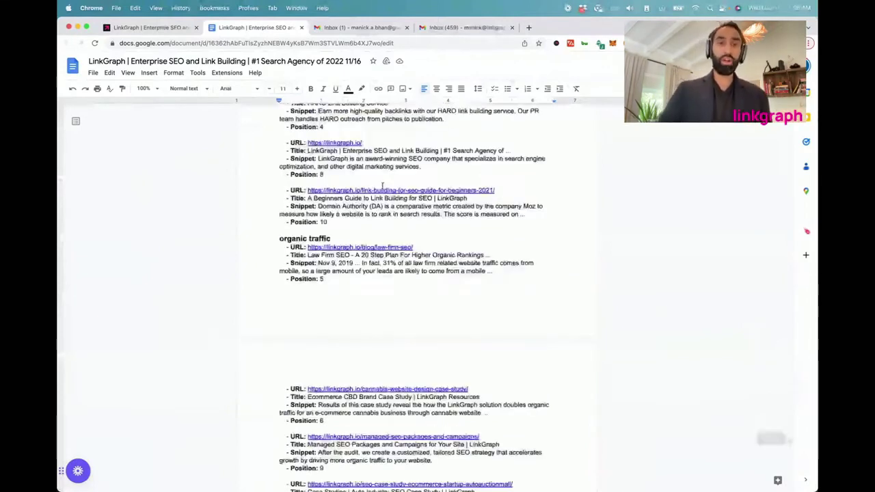
{"action": "scroll", "coordinate": [382, 186], "scroll_direction": "down", "scroll_amount": 5}
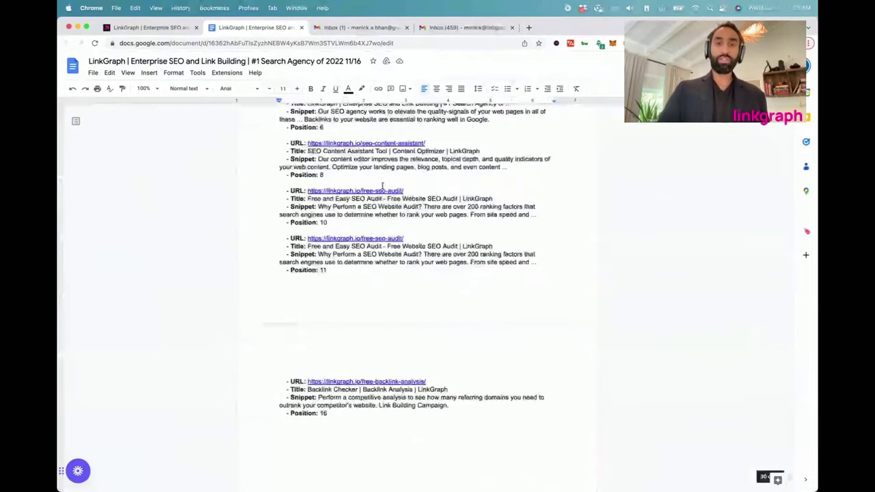
{"action": "scroll", "coordinate": [383, 186], "scroll_direction": "down", "scroll_amount": 10}
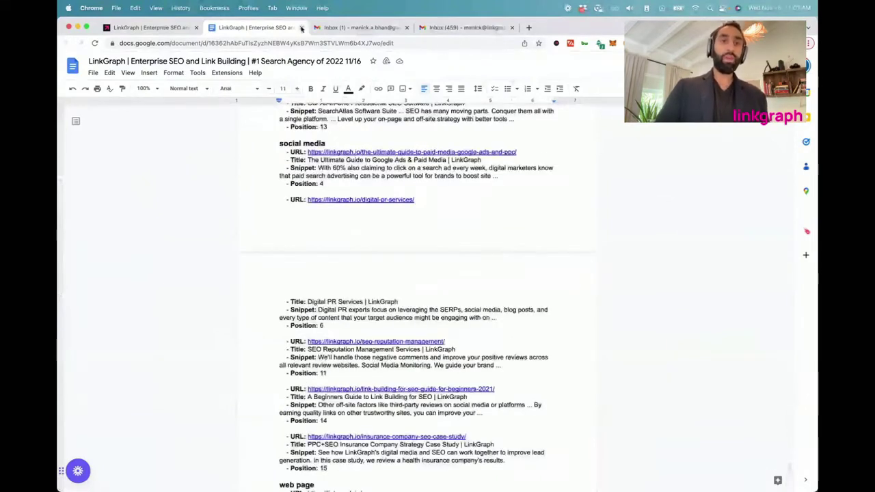
Step: Close the Google Docs brief, check the WordPress sync options, and go back to the content project list
{"action": "left_click", "coordinate": [302, 28]}
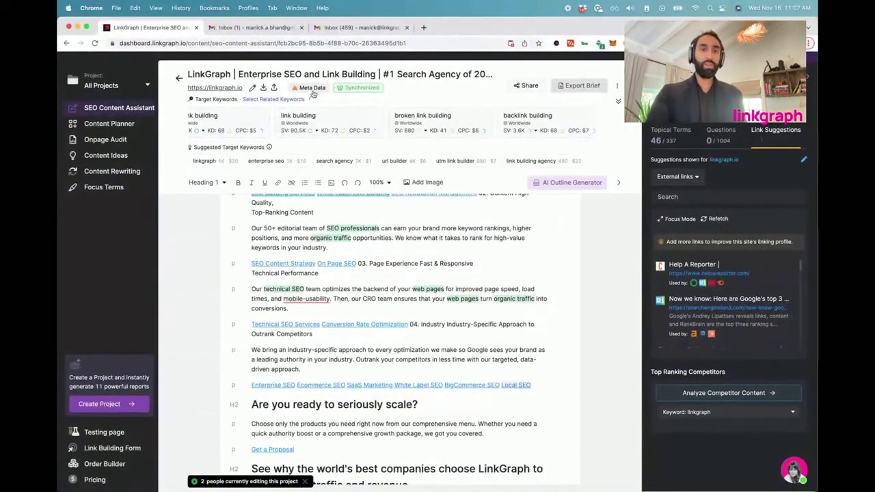
{"action": "left_click", "coordinate": [369, 90]}
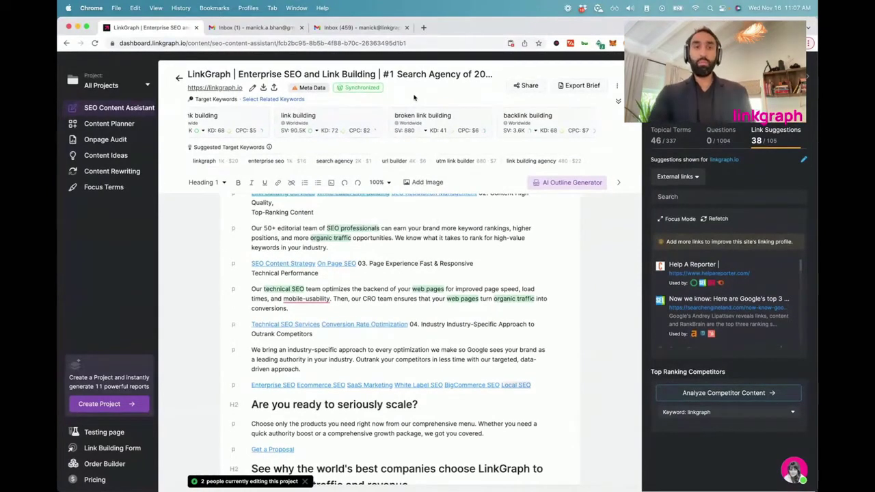
{"action": "left_click", "coordinate": [179, 78]}
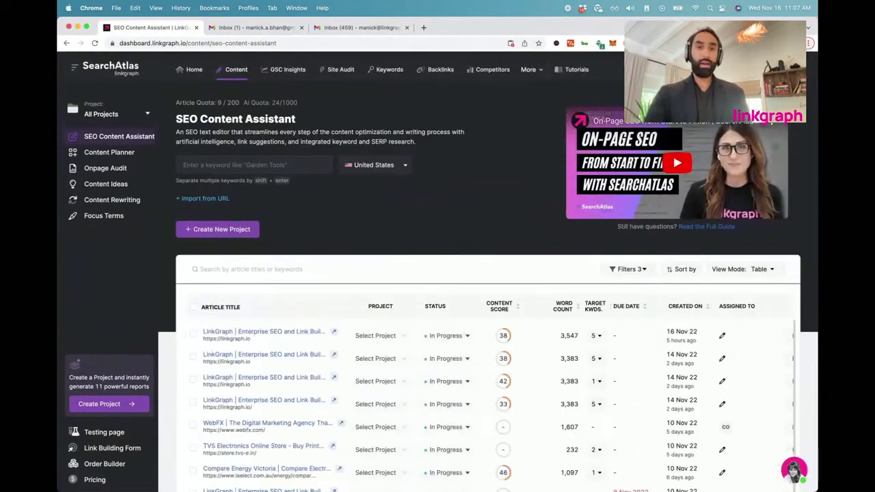
Step: Open the saved ford mustang report from Keyword Research V2 history and review its difficulty 77, 201K-search overview
{"action": "left_click", "coordinate": [389, 69]}
{"action": "left_click", "coordinate": [133, 155]}
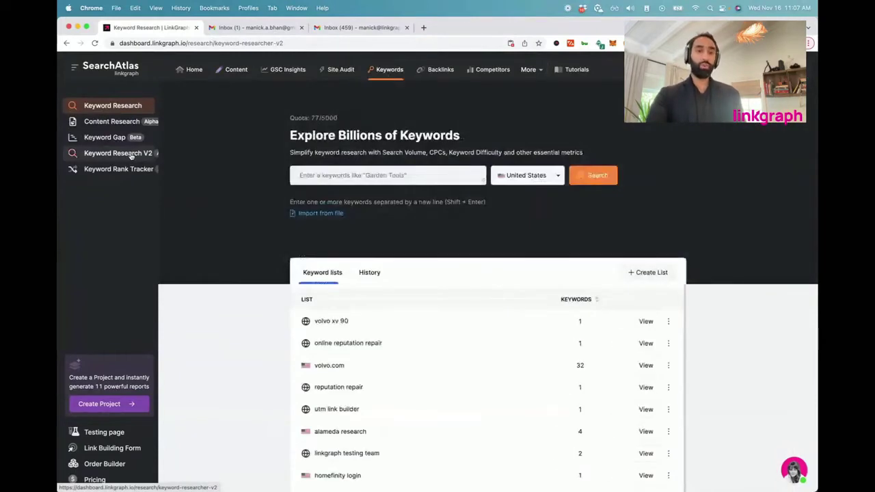
{"action": "left_click", "coordinate": [369, 272]}
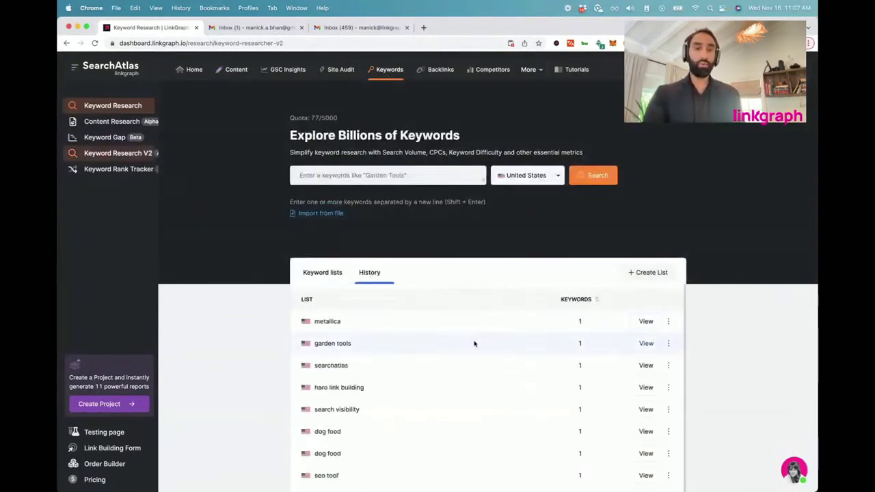
{"action": "scroll", "coordinate": [487, 364], "scroll_direction": "down", "scroll_amount": 3}
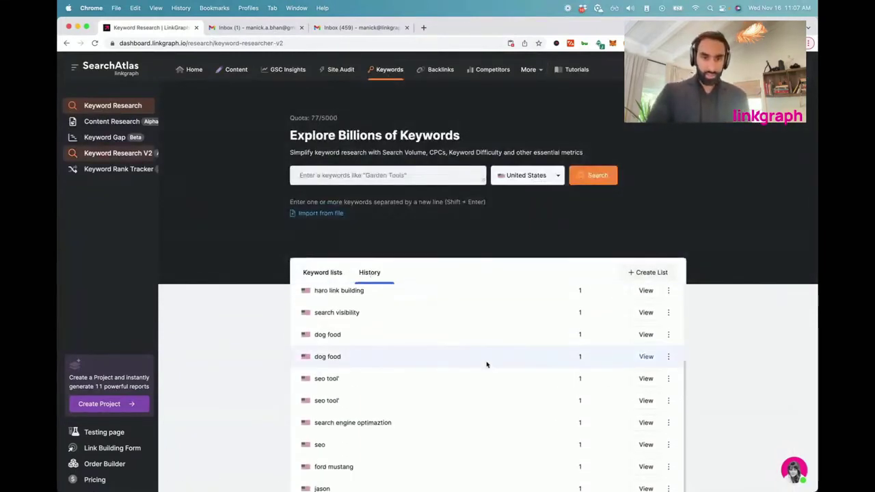
{"action": "scroll", "coordinate": [487, 365], "scroll_direction": "down", "scroll_amount": 2}
{"action": "left_click", "coordinate": [644, 400]}
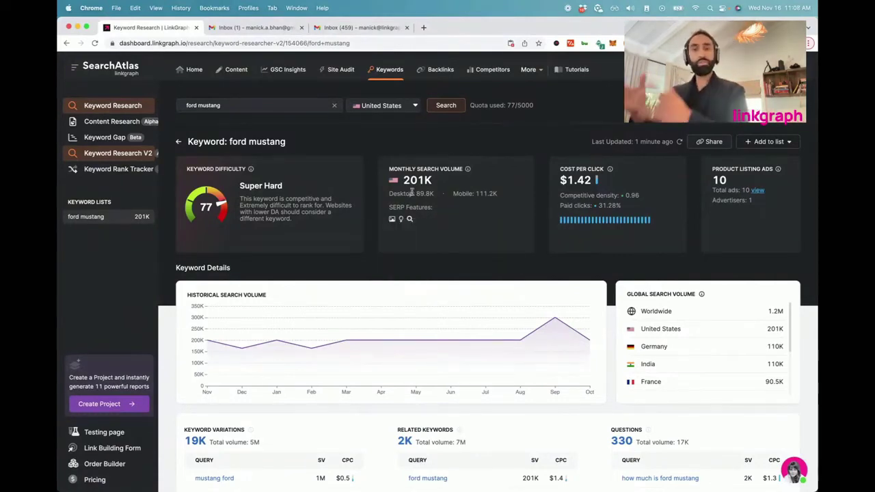
{"action": "mouse_move", "coordinate": [411, 223]}
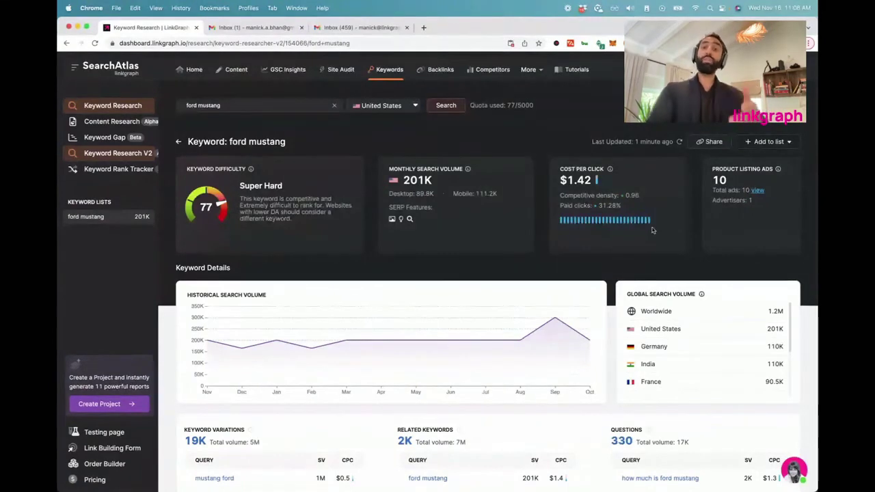
{"action": "mouse_move", "coordinate": [637, 224]}
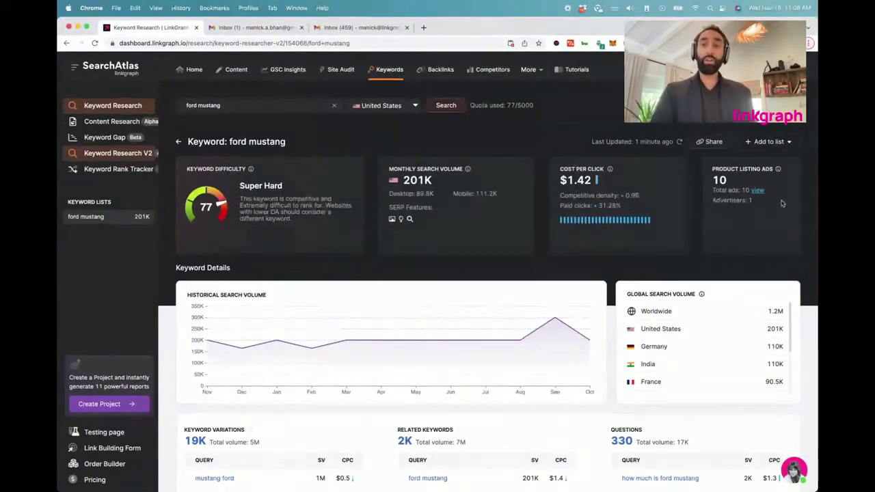
{"action": "mouse_move", "coordinate": [758, 193]}
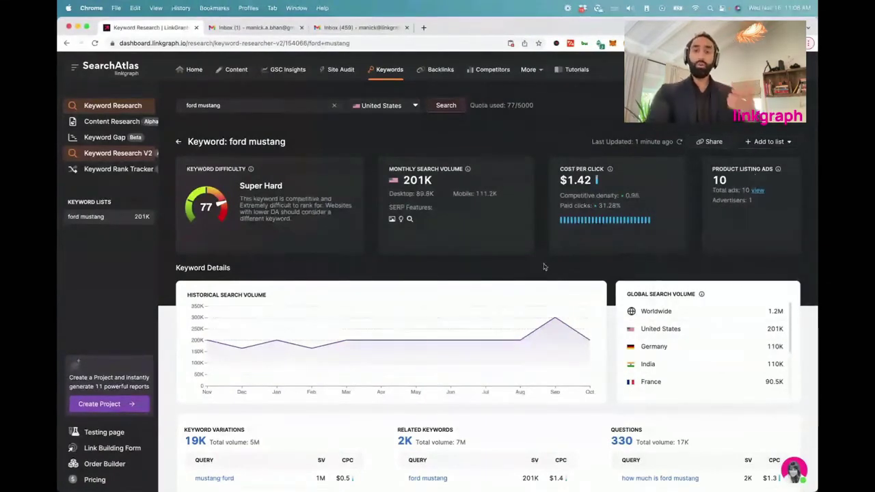
{"action": "scroll", "coordinate": [609, 271], "scroll_direction": "down", "scroll_amount": 1}
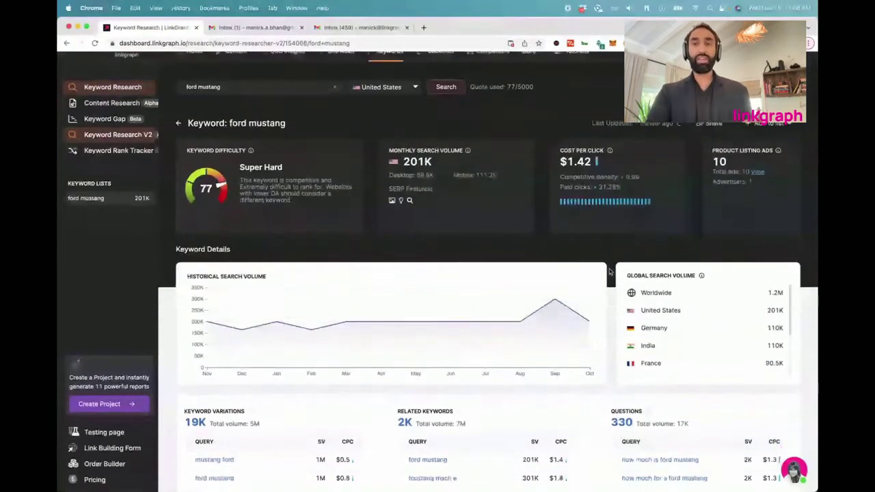
{"action": "scroll", "coordinate": [609, 271], "scroll_direction": "down", "scroll_amount": 8}
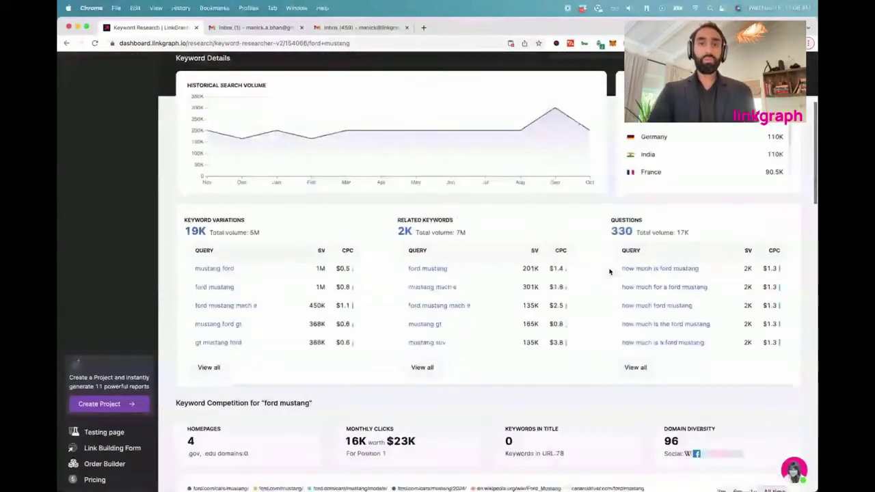
{"action": "scroll", "coordinate": [609, 271], "scroll_direction": "down", "scroll_amount": 2}
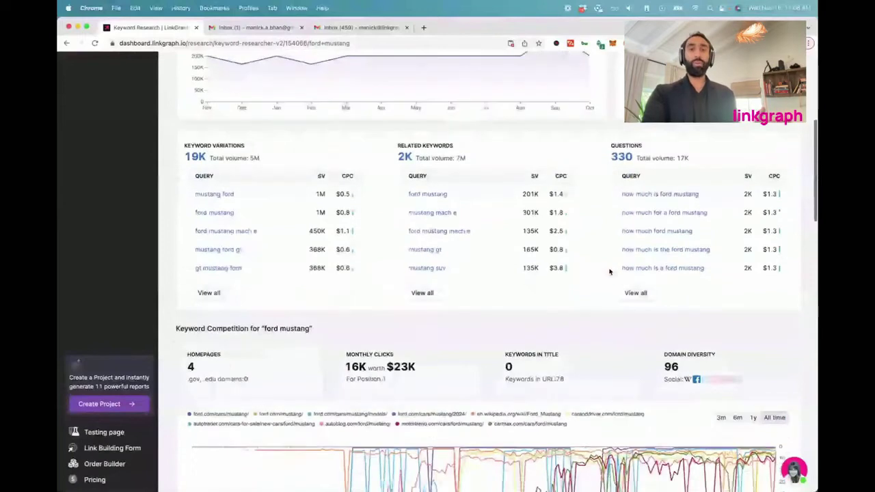
{"action": "scroll", "coordinate": [609, 271], "scroll_direction": "down", "scroll_amount": 1}
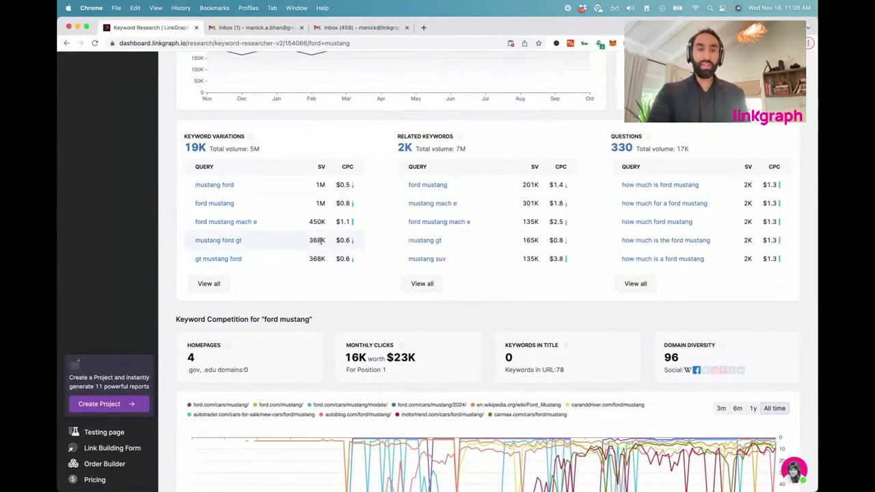
{"action": "scroll", "coordinate": [319, 240], "scroll_direction": "down", "scroll_amount": 1}
{"action": "scroll", "coordinate": [320, 240], "scroll_direction": "down", "scroll_amount": 5}
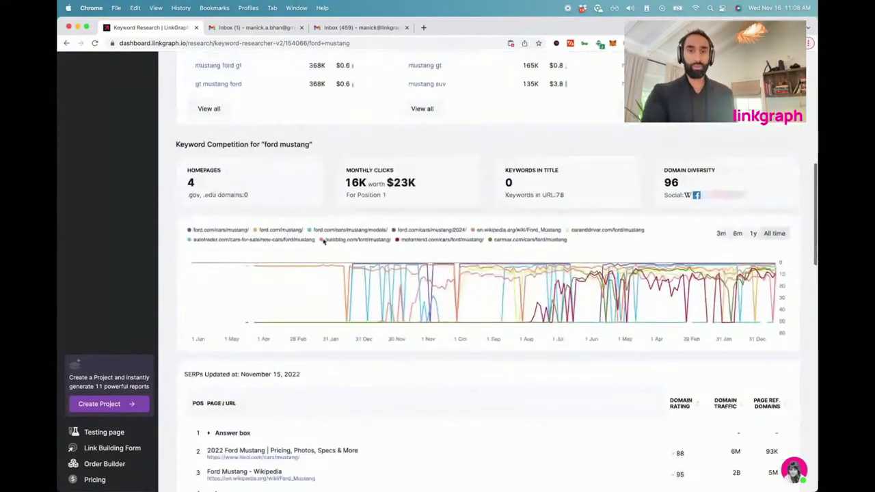
{"action": "scroll", "coordinate": [384, 211], "scroll_direction": "down", "scroll_amount": 1}
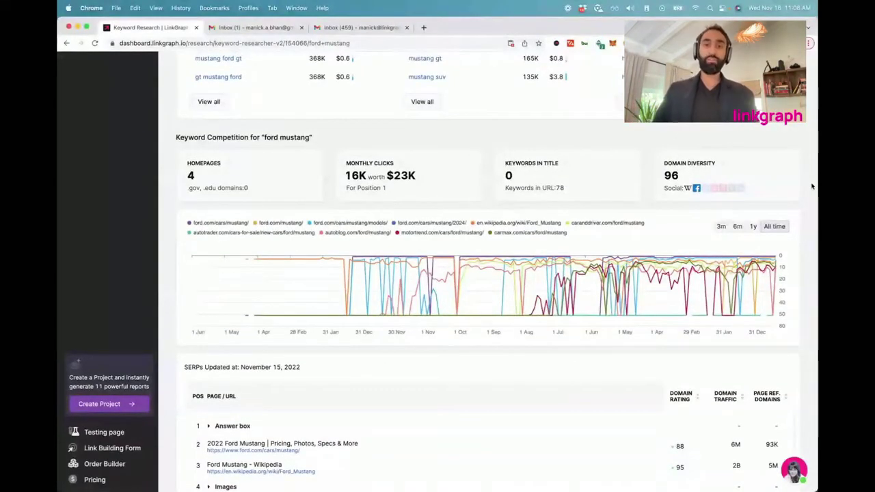
{"action": "mouse_move", "coordinate": [367, 275]}
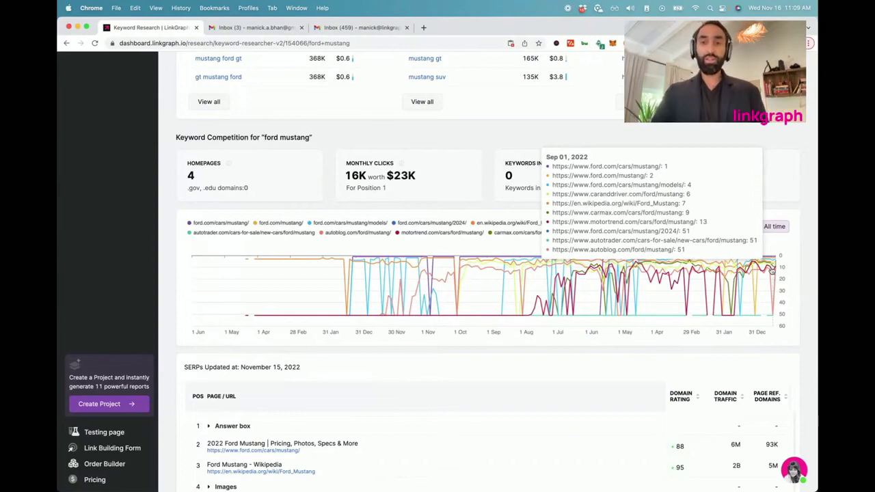
Step: Expand the Answer box result in the ford mustang SERP, then collapse it again
{"action": "scroll", "coordinate": [771, 270], "scroll_direction": "down", "scroll_amount": 5}
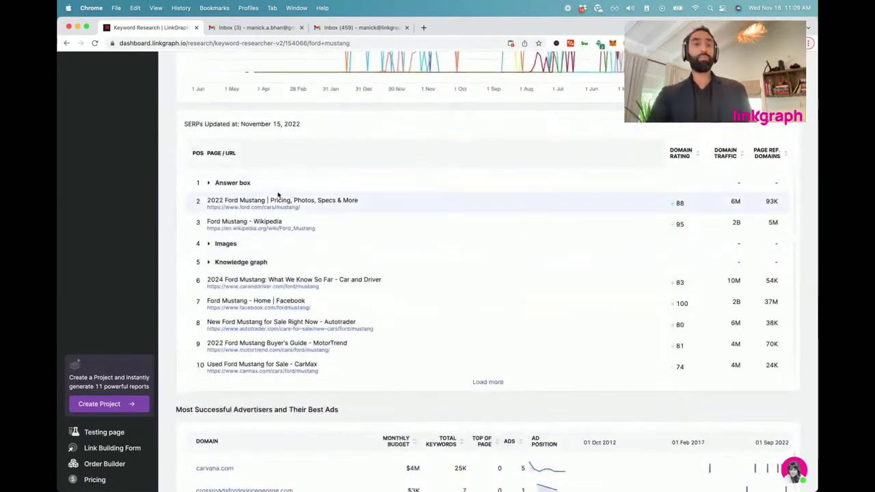
{"action": "left_click", "coordinate": [208, 184]}
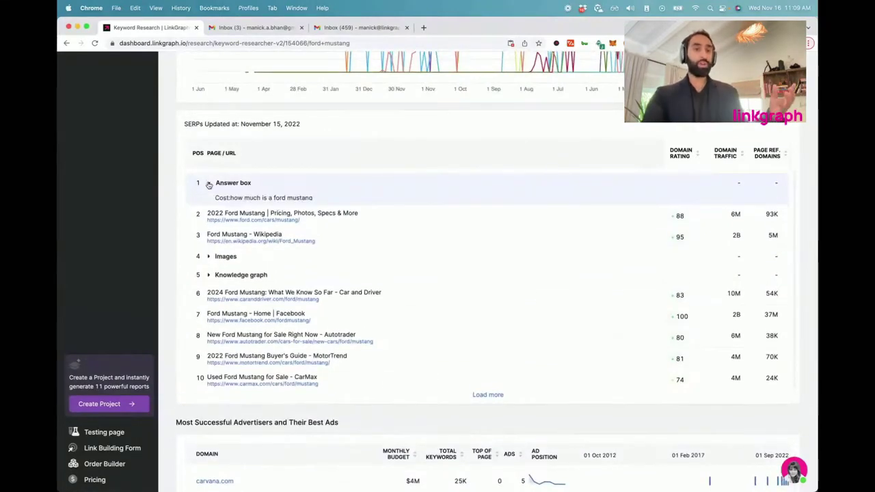
{"action": "left_click", "coordinate": [210, 184]}
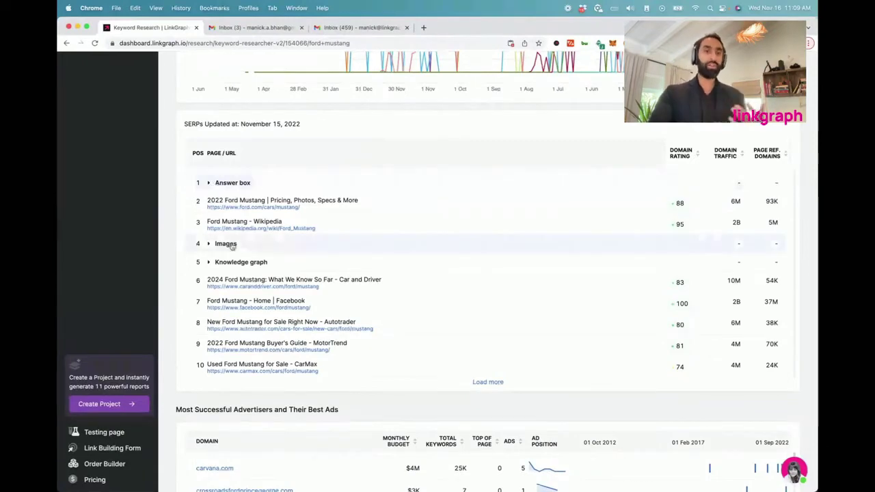
Step: Preview the top advertisers' ads, led by carvana.com with a $4M budget across 25K keywords
{"action": "scroll", "coordinate": [227, 266], "scroll_direction": "down", "scroll_amount": 3}
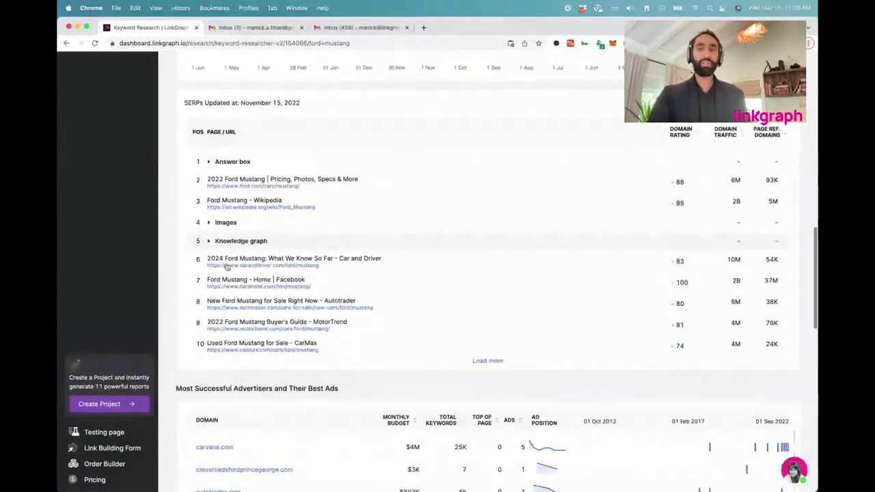
{"action": "scroll", "coordinate": [228, 266], "scroll_direction": "down", "scroll_amount": 5}
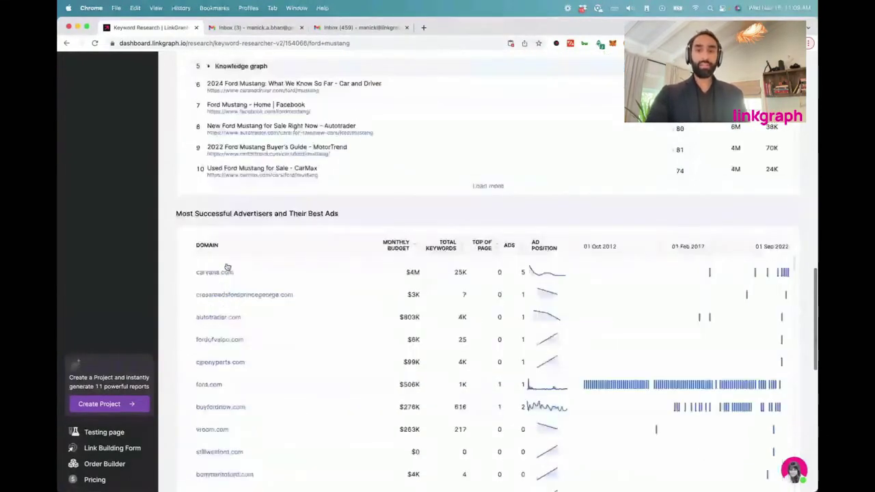
{"action": "scroll", "coordinate": [227, 266], "scroll_direction": "down", "scroll_amount": 3}
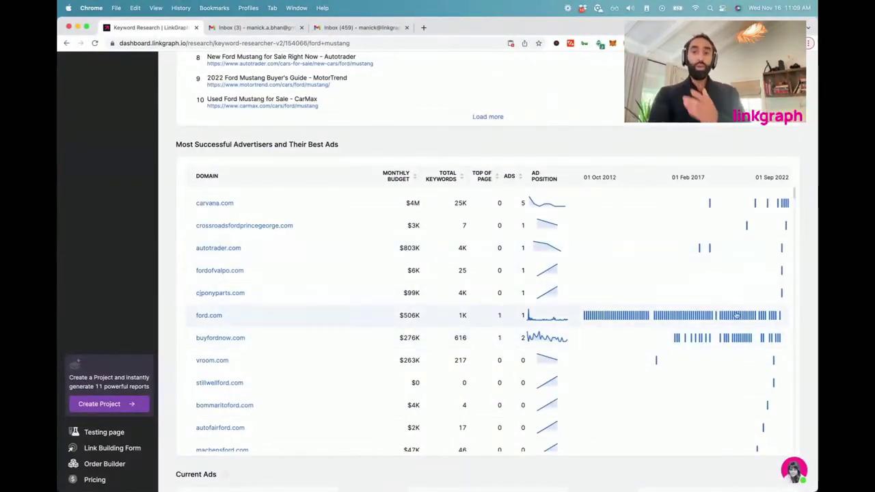
{"action": "mouse_move", "coordinate": [746, 315]}
{"action": "mouse_move", "coordinate": [623, 316]}
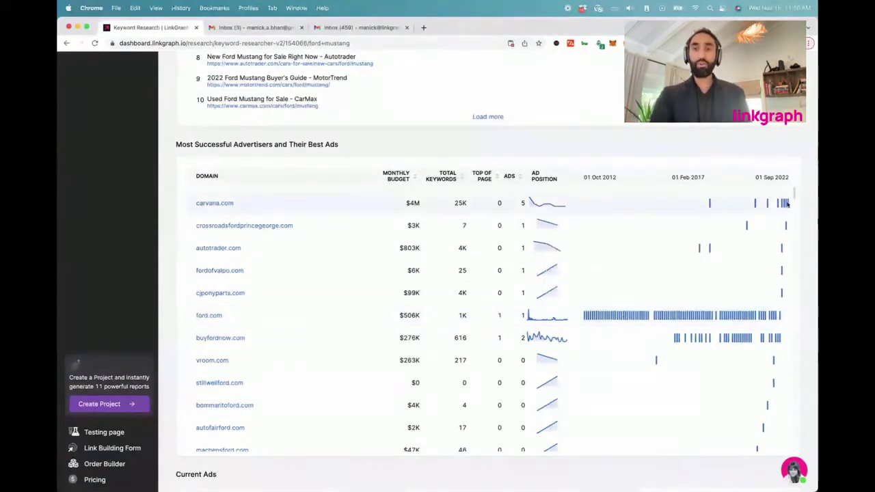
{"action": "mouse_move", "coordinate": [786, 207]}
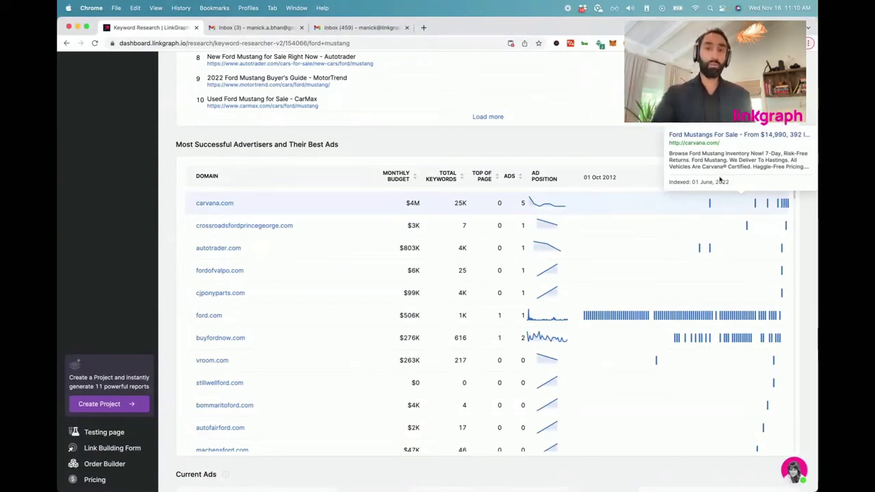
Step: Review the Current Ads and Google Ads recommendations for the ford mustang keyword
{"action": "scroll", "coordinate": [441, 137], "scroll_direction": "down", "scroll_amount": 10}
{"action": "scroll", "coordinate": [441, 137], "scroll_direction": "up", "scroll_amount": 3}
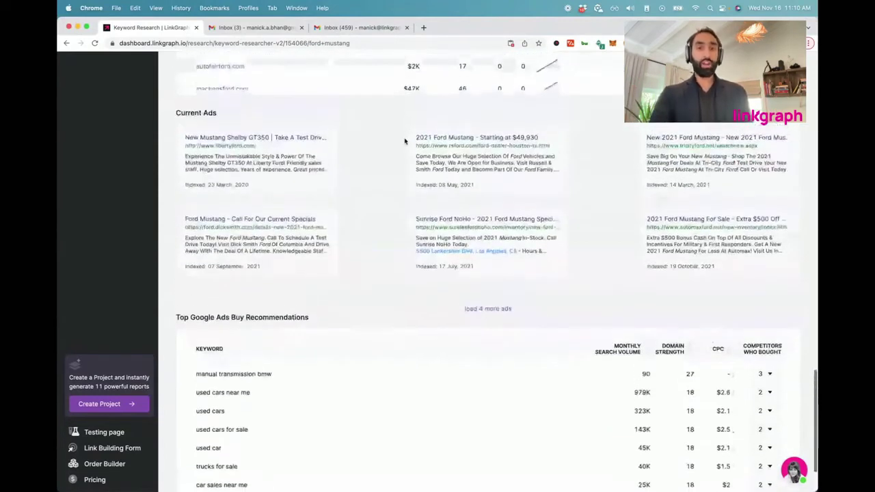
{"action": "scroll", "coordinate": [607, 225], "scroll_direction": "down", "scroll_amount": 3}
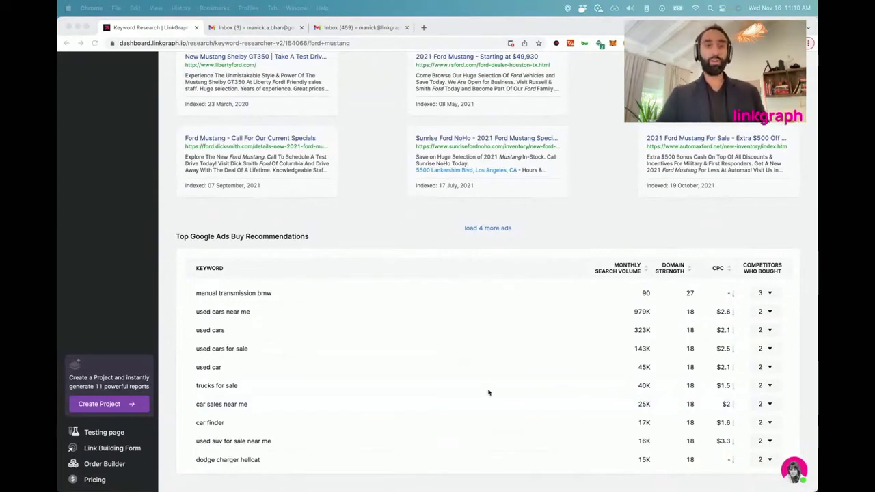
{"action": "left_click", "coordinate": [361, 209]}
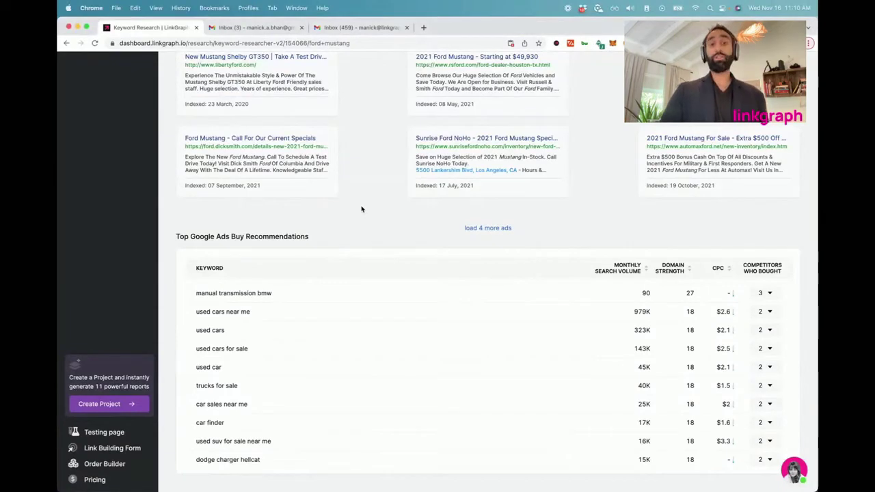
Step: Switch to the Site Auditor list of 111 audited sites
{"action": "scroll", "coordinate": [361, 208], "scroll_direction": "up", "scroll_amount": 10}
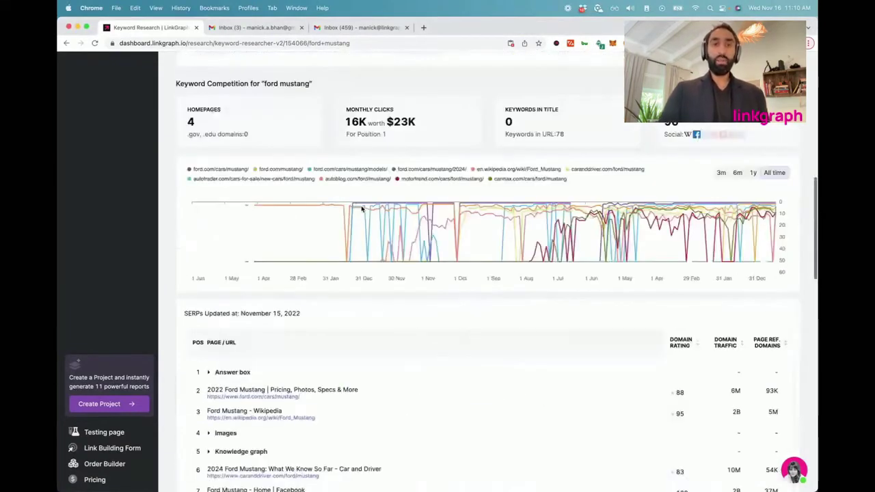
{"action": "scroll", "coordinate": [361, 209], "scroll_direction": "up", "scroll_amount": 5}
{"action": "left_click", "coordinate": [340, 71]}
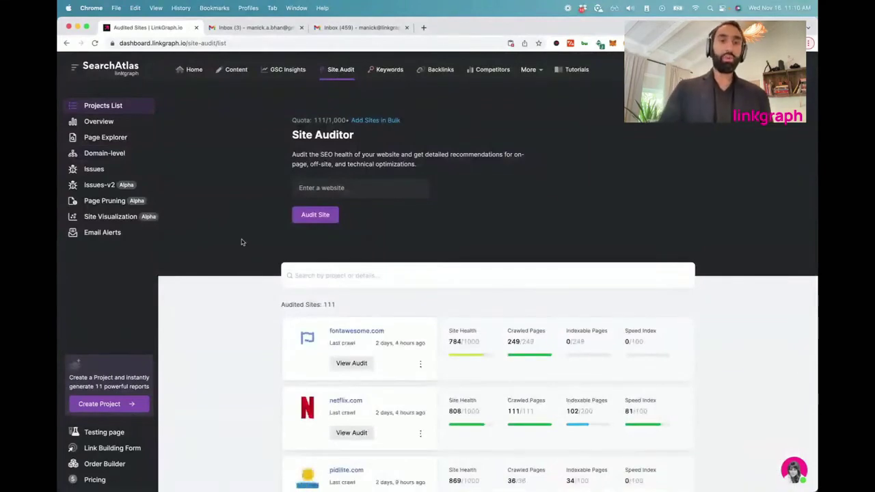
Step: Search the audited sites for 'linkgraph' and open the linkgraph.io audit
{"action": "left_click", "coordinate": [324, 273]}
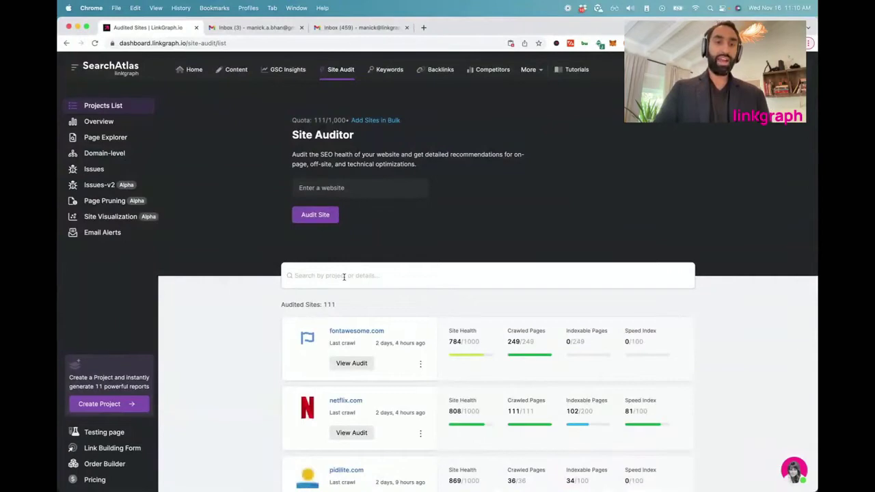
{"action": "type", "text": "linkgraph"}
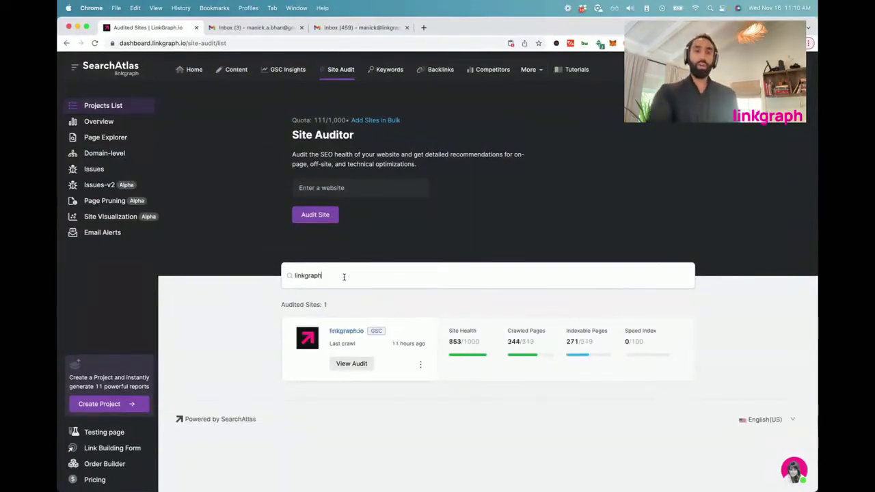
{"action": "left_click", "coordinate": [350, 333]}
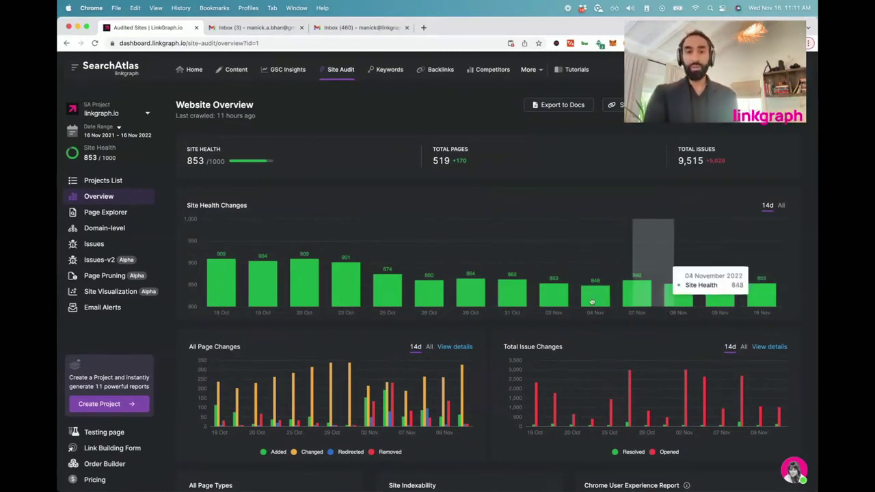
Step: Review linkgraph.io's Website Overview: health 853/1000, 519 pages, 9,515 issues and health-change charts
{"action": "scroll", "coordinate": [531, 292], "scroll_direction": "down", "scroll_amount": 2}
{"action": "scroll", "coordinate": [532, 292], "scroll_direction": "down", "scroll_amount": 3}
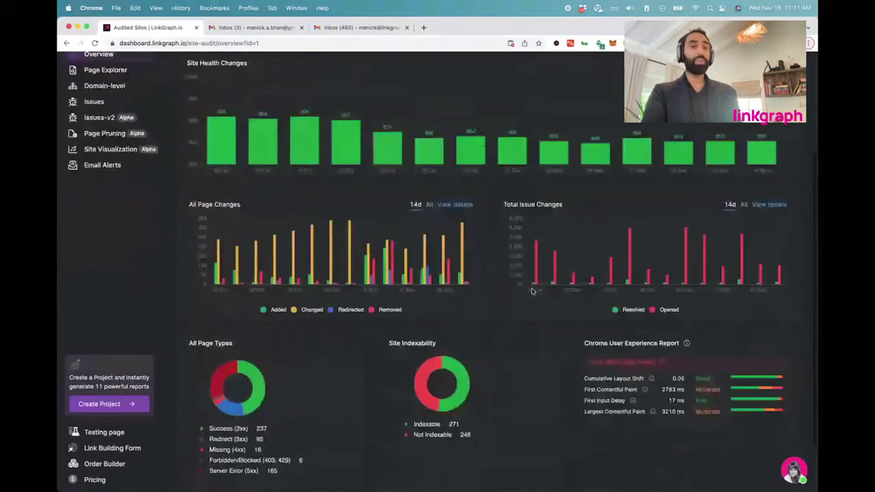
{"action": "scroll", "coordinate": [531, 292], "scroll_direction": "up", "scroll_amount": 1}
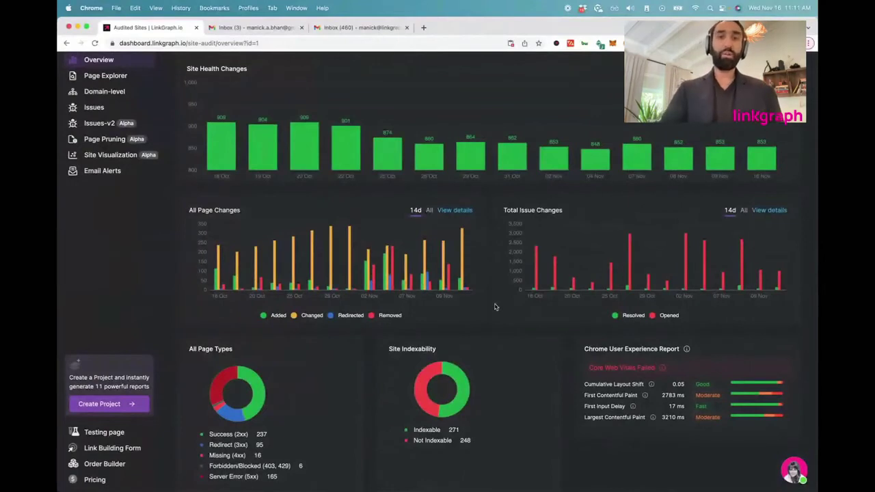
{"action": "scroll", "coordinate": [495, 307], "scroll_direction": "up", "scroll_amount": 2}
{"action": "scroll", "coordinate": [495, 307], "scroll_direction": "up", "scroll_amount": 2}
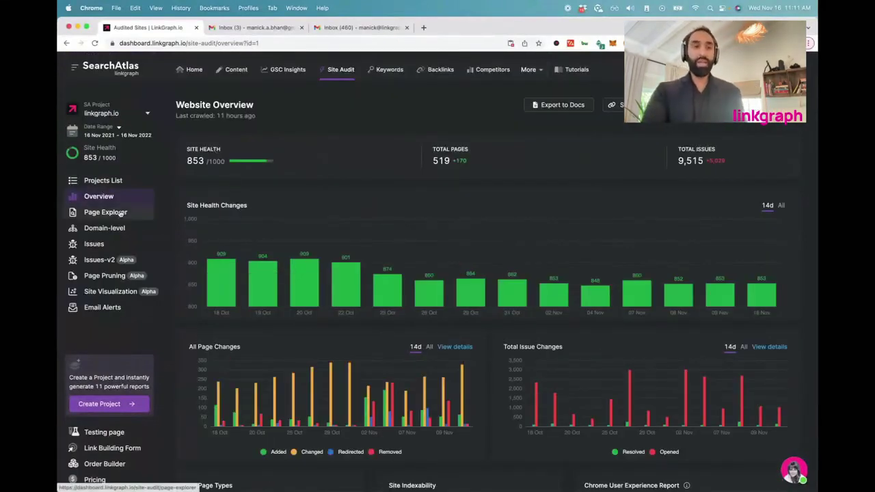
Step: Browse linkgraph.io's Links, Robots TXT, Domain and Content issues, ending on DOM size too large (306 pages)
{"action": "left_click", "coordinate": [106, 245]}
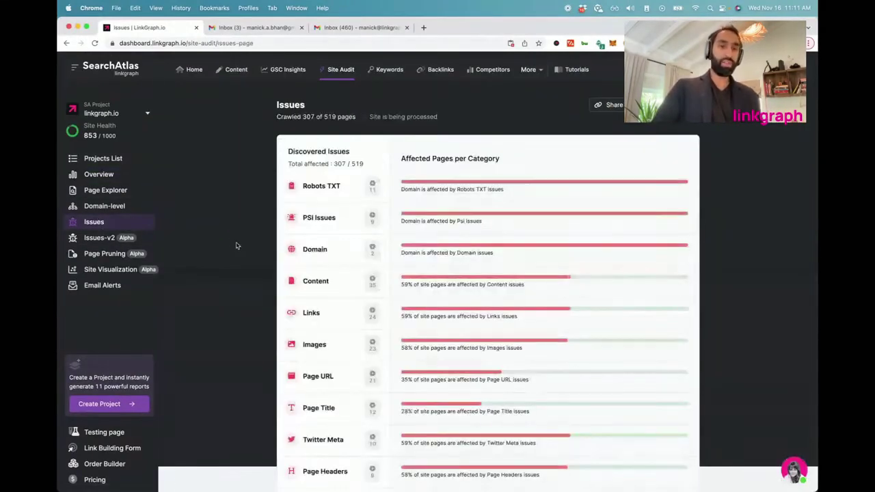
{"action": "left_click", "coordinate": [337, 317]}
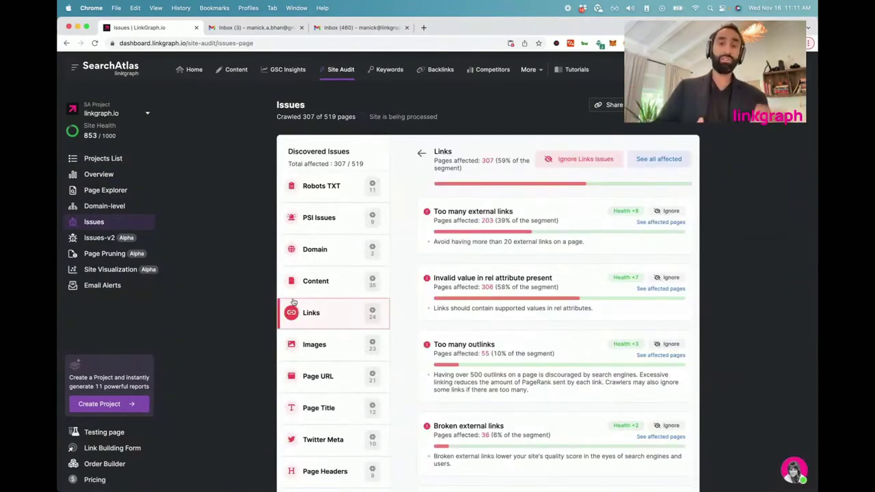
{"action": "mouse_move", "coordinate": [372, 314]}
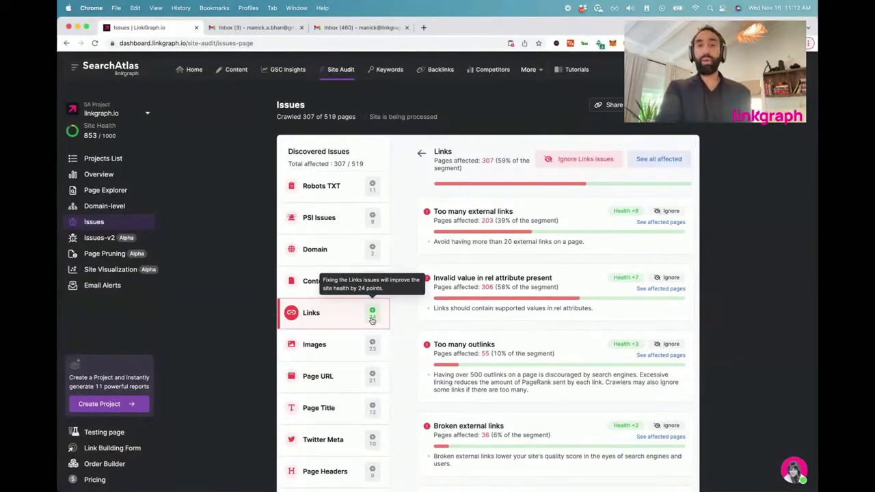
{"action": "left_click", "coordinate": [321, 195]}
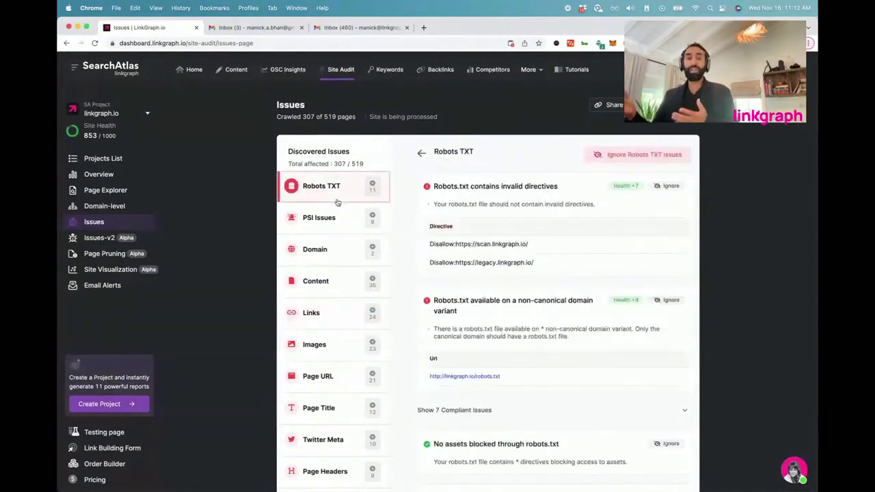
{"action": "left_click", "coordinate": [337, 251]}
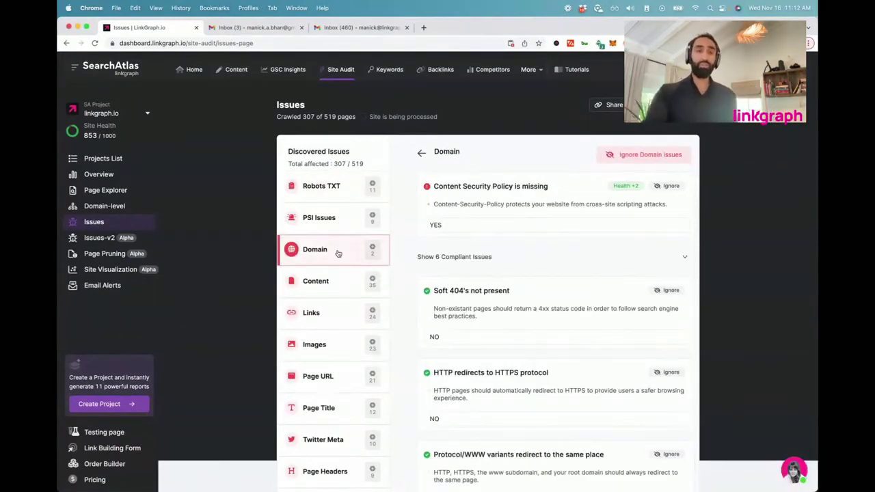
{"action": "left_click", "coordinate": [340, 282]}
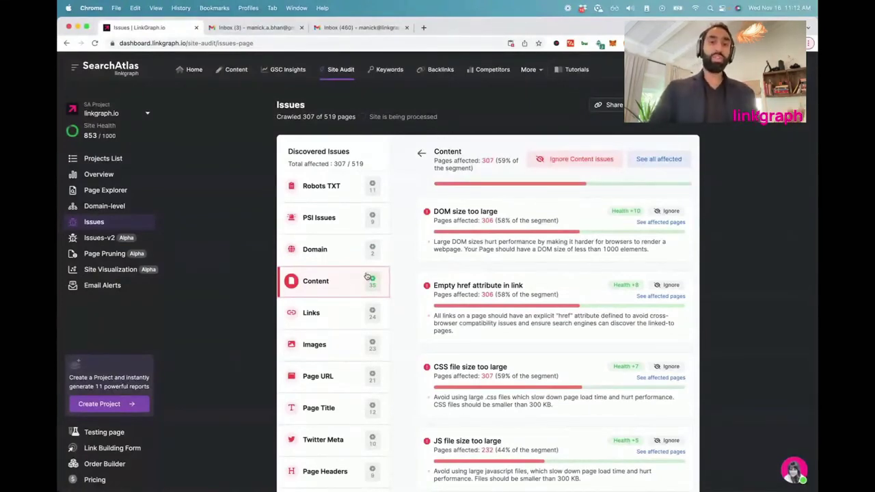
{"action": "mouse_move", "coordinate": [372, 280]}
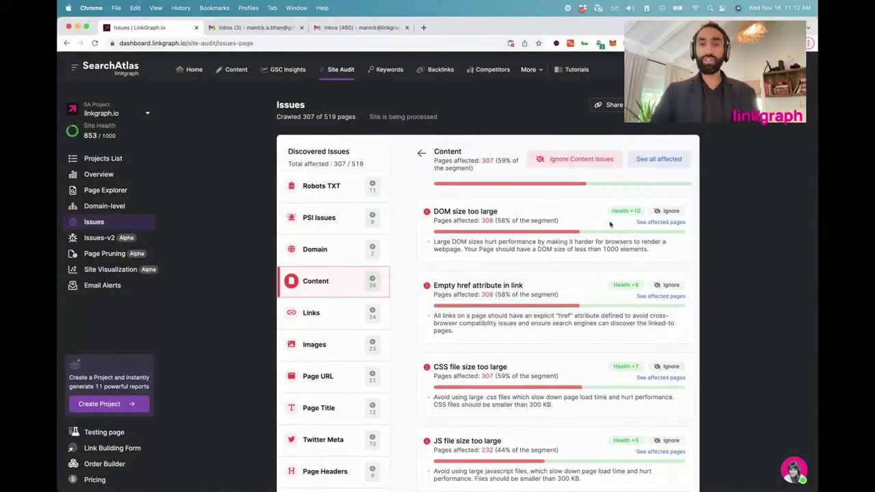
{"action": "left_click", "coordinate": [655, 222]}
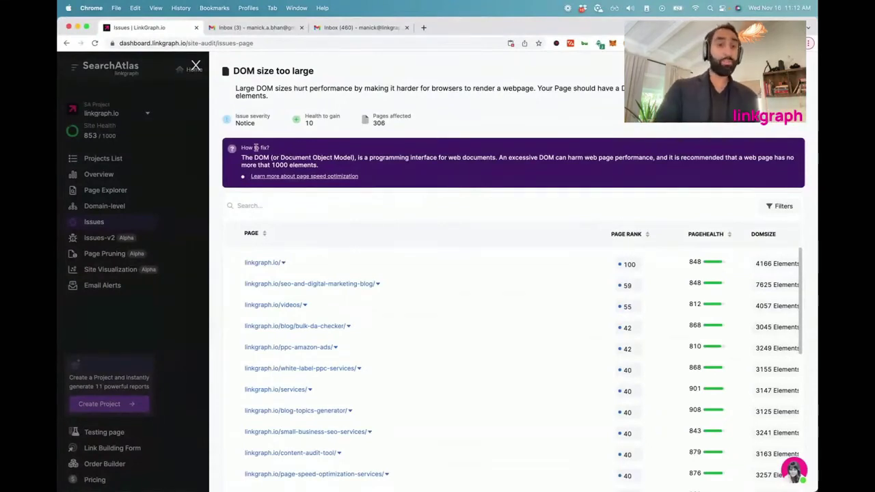
{"action": "right_click", "coordinate": [253, 176]}
{"action": "left_click", "coordinate": [273, 180]}
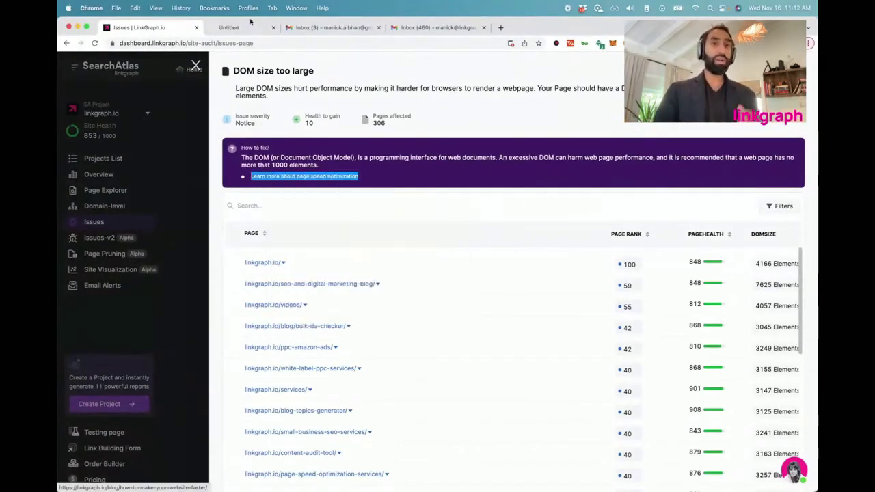
{"action": "left_click", "coordinate": [250, 26]}
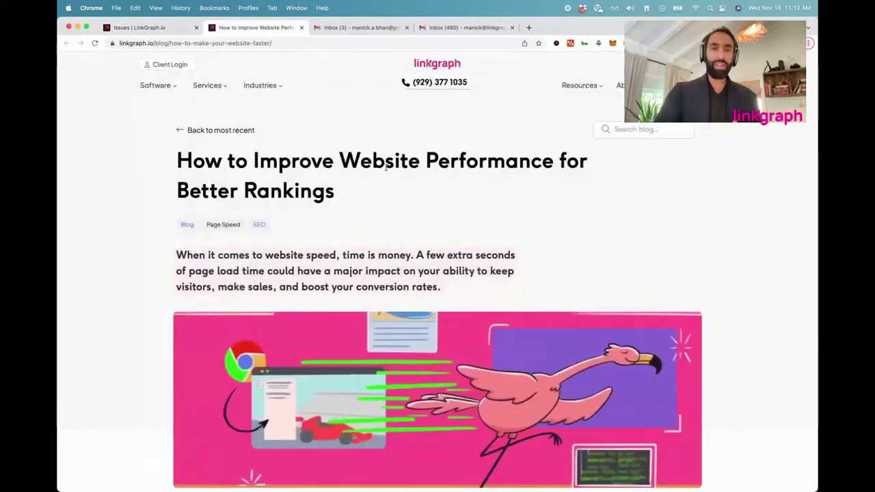
{"action": "scroll", "coordinate": [386, 168], "scroll_direction": "down", "scroll_amount": 10}
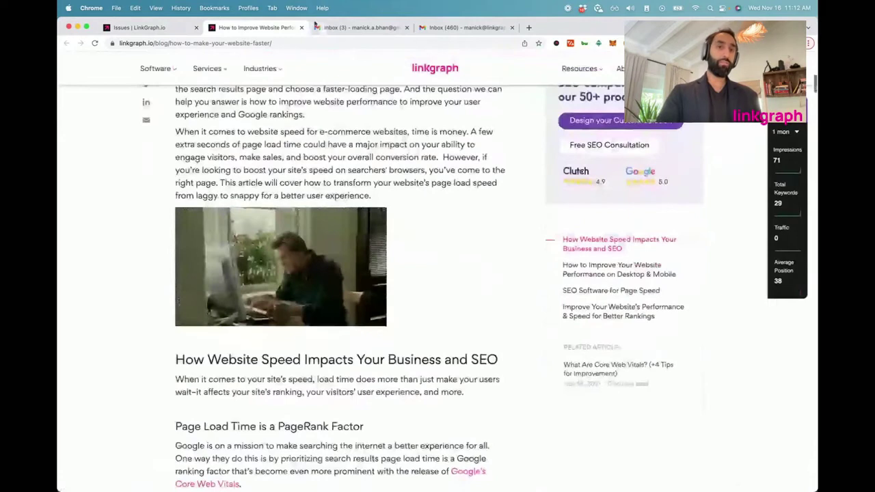
{"action": "left_click", "coordinate": [301, 27]}
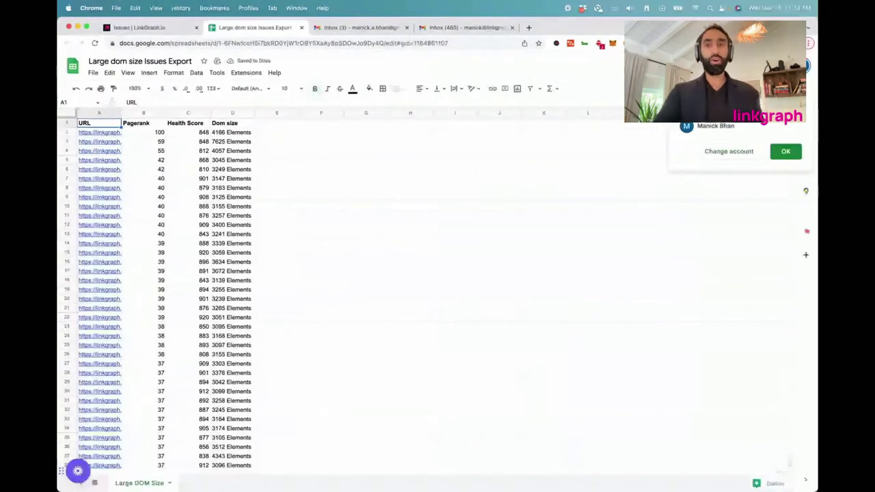
Step: Dismiss the account prompt and close the DOM size detail to return to the Content issues list
{"action": "left_click", "coordinate": [776, 147]}
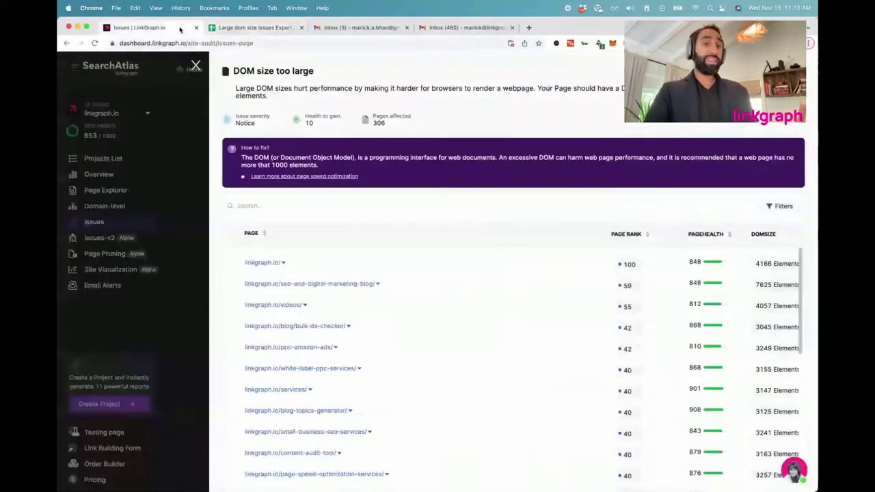
{"action": "left_click", "coordinate": [180, 29]}
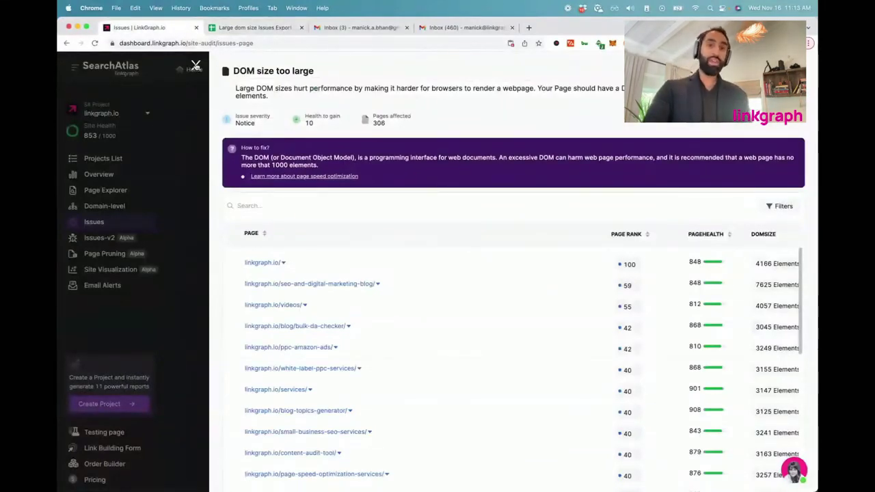
{"action": "left_click", "coordinate": [196, 65]}
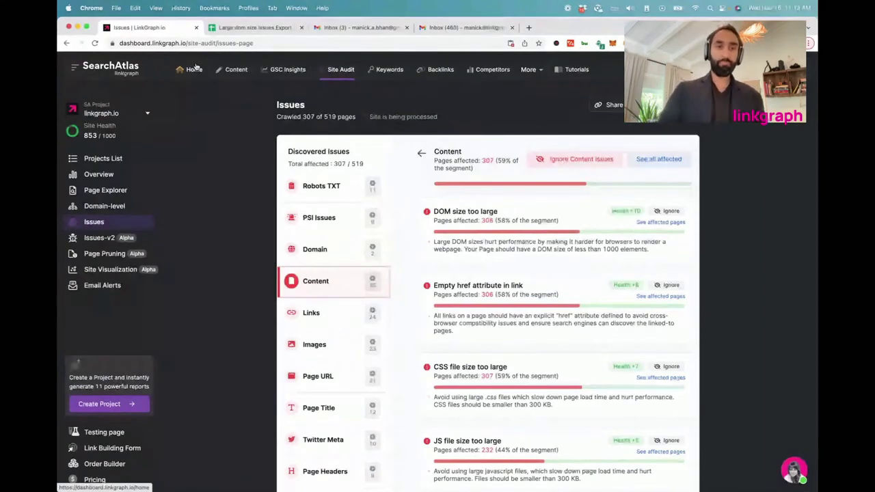
Step: Review linkgraph.io's Email Alerts: 4 of 4 alerts active, only H1 individual alerts enabled
{"action": "left_click", "coordinate": [106, 285]}
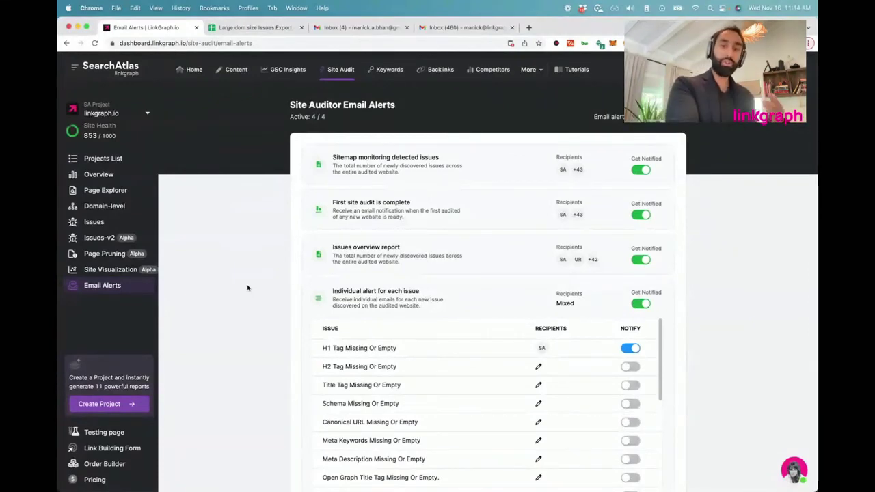
{"action": "scroll", "coordinate": [348, 388], "scroll_direction": "down", "scroll_amount": 3}
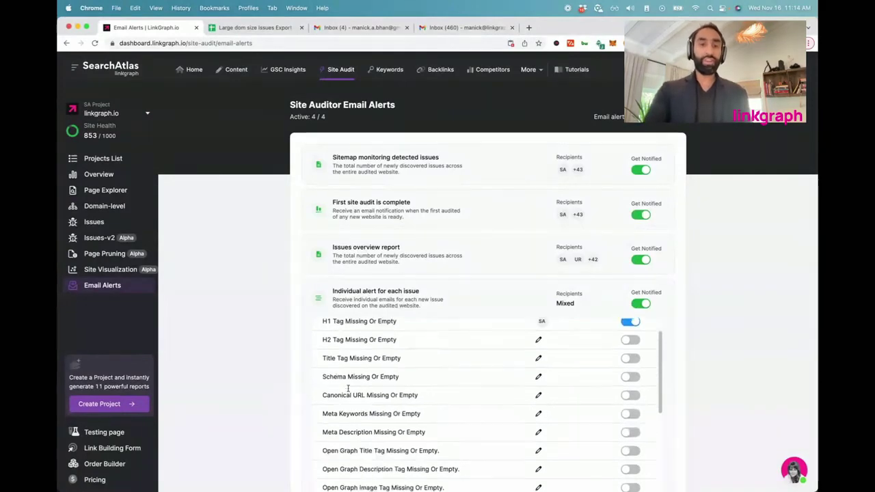
{"action": "scroll", "coordinate": [349, 388], "scroll_direction": "down", "scroll_amount": 2}
{"action": "scroll", "coordinate": [280, 353], "scroll_direction": "down", "scroll_amount": 2}
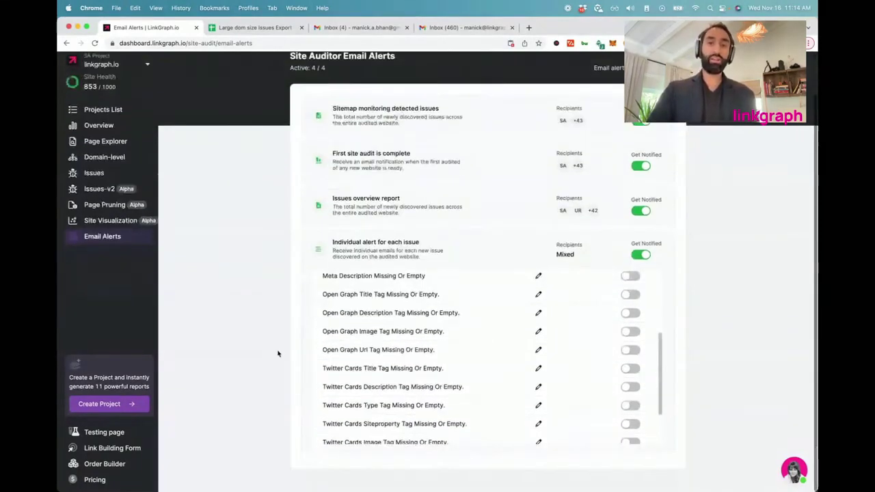
{"action": "scroll", "coordinate": [381, 321], "scroll_direction": "up", "scroll_amount": 5}
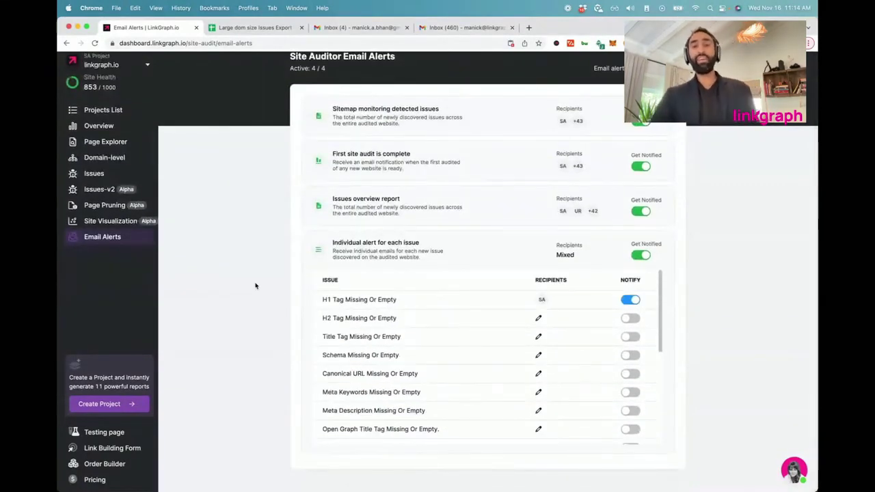
{"action": "scroll", "coordinate": [254, 285], "scroll_direction": "up", "scroll_amount": 2}
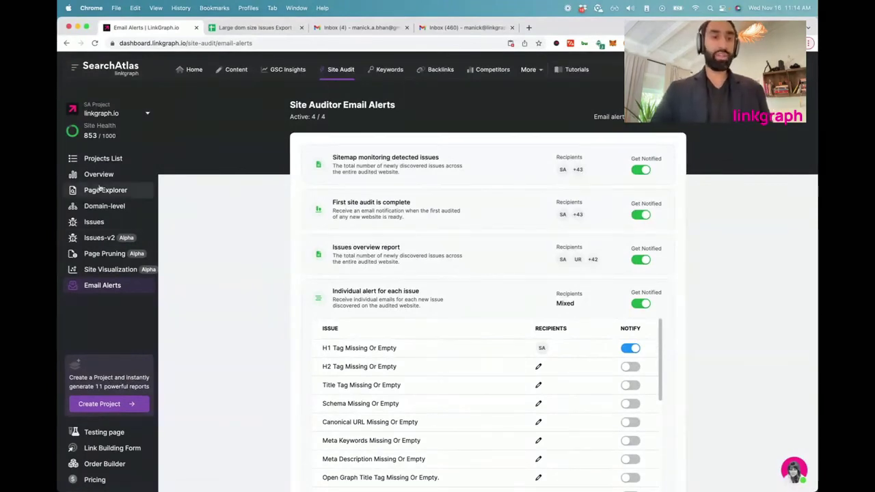
Step: Open the White Label PPC Services page audit in Page Explorer, showing 868/1,000 page health
{"action": "left_click", "coordinate": [101, 188]}
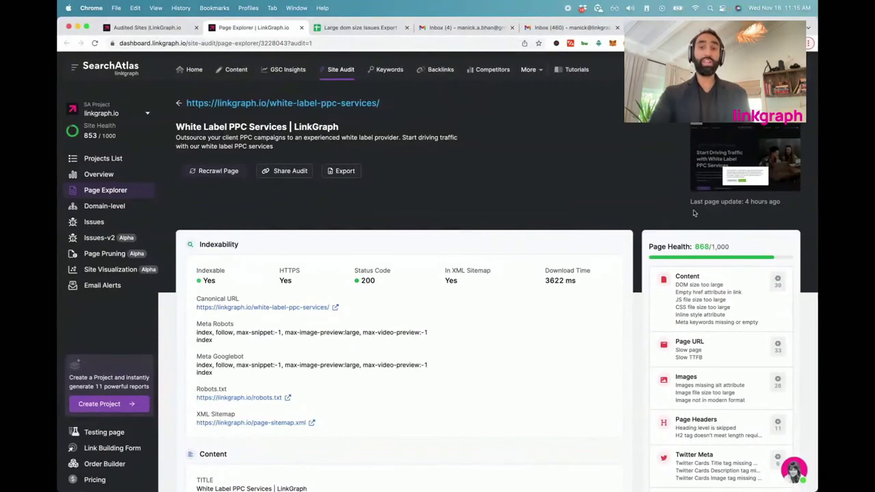
{"action": "scroll", "coordinate": [643, 211], "scroll_direction": "down", "scroll_amount": 1}
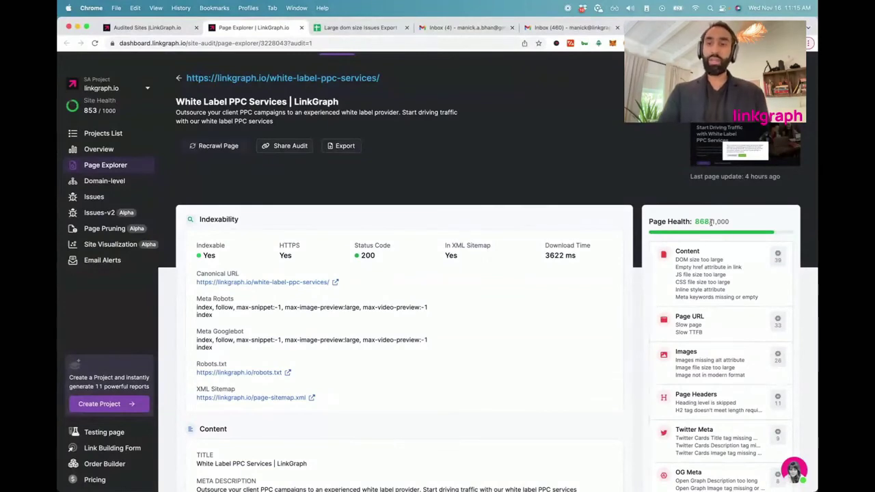
{"action": "scroll", "coordinate": [710, 221], "scroll_direction": "down", "scroll_amount": 2}
{"action": "scroll", "coordinate": [516, 235], "scroll_direction": "up", "scroll_amount": 3}
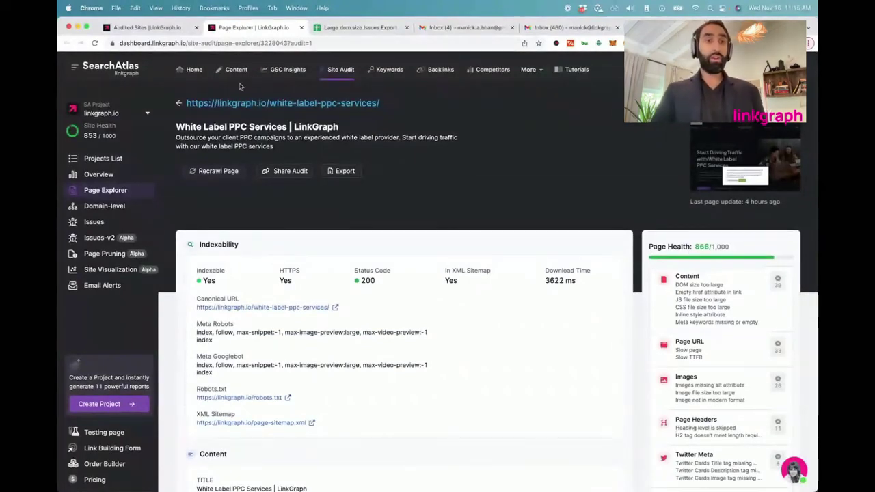
Step: Return to the home dashboard, briefly opening and closing the account Settings drawer
{"action": "left_click", "coordinate": [191, 69]}
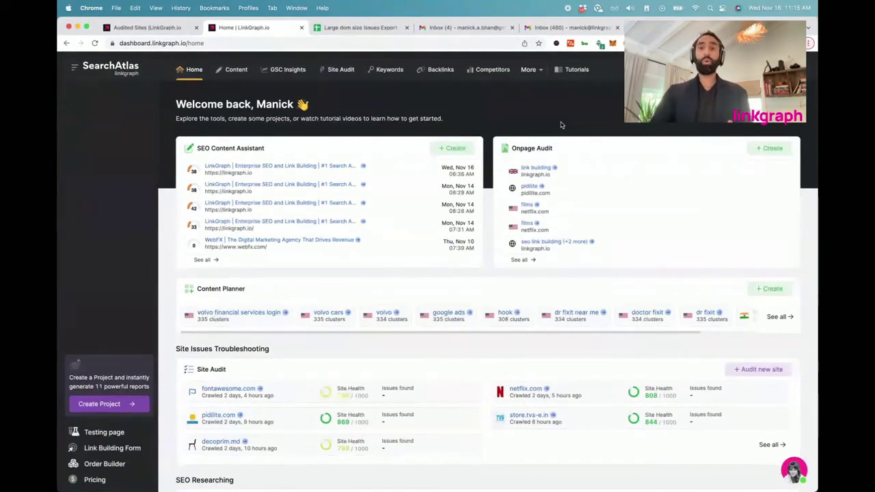
{"action": "left_click", "coordinate": [792, 69]}
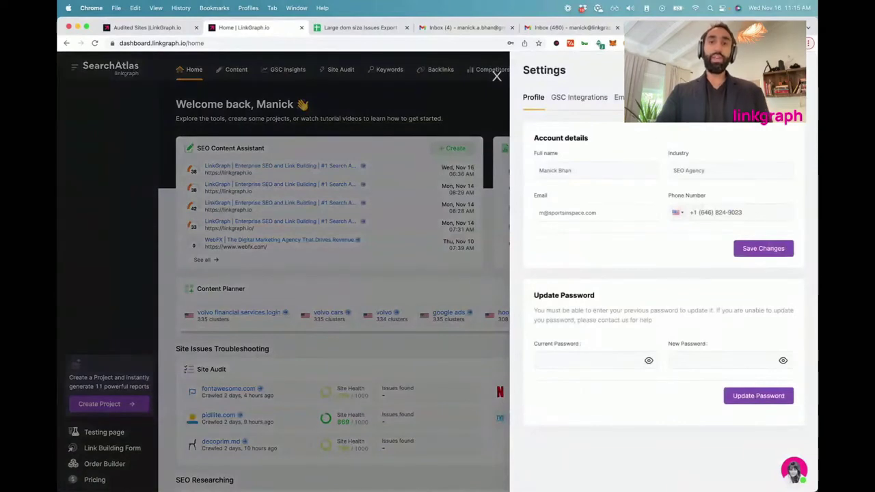
{"action": "left_click", "coordinate": [497, 76]}
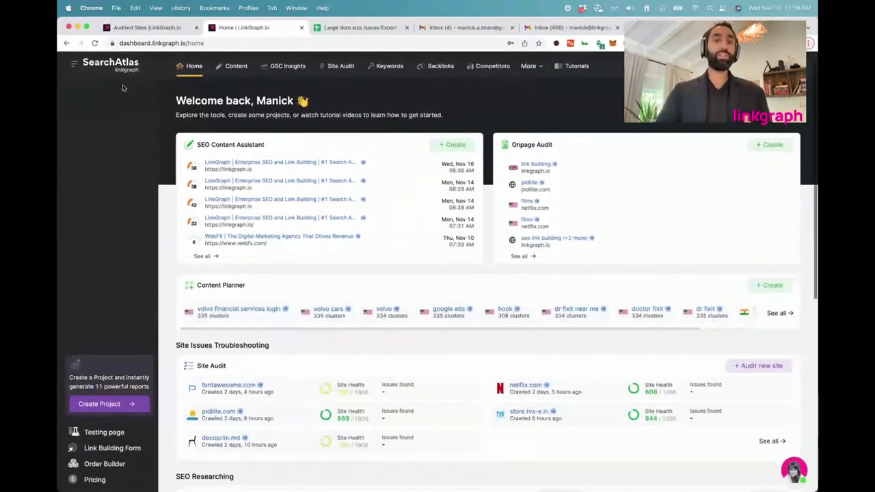
{"action": "scroll", "coordinate": [122, 84], "scroll_direction": "down", "scroll_amount": 5}
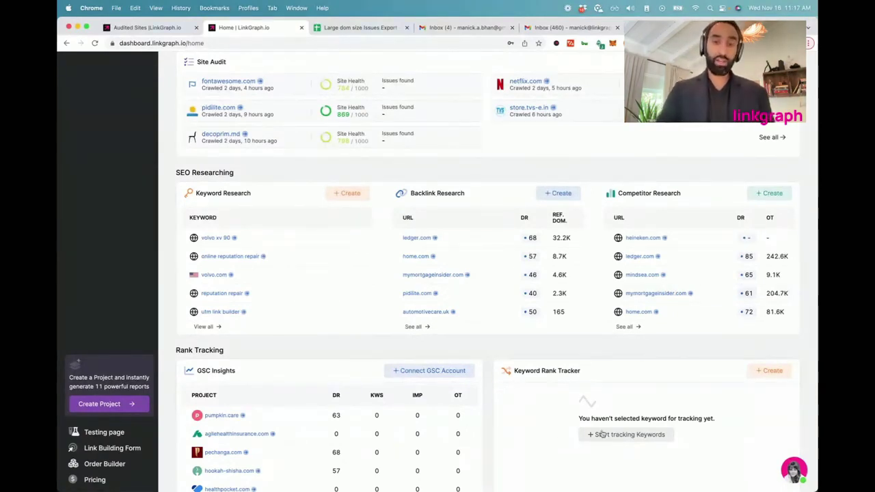
{"action": "scroll", "coordinate": [572, 432], "scroll_direction": "down", "scroll_amount": 1}
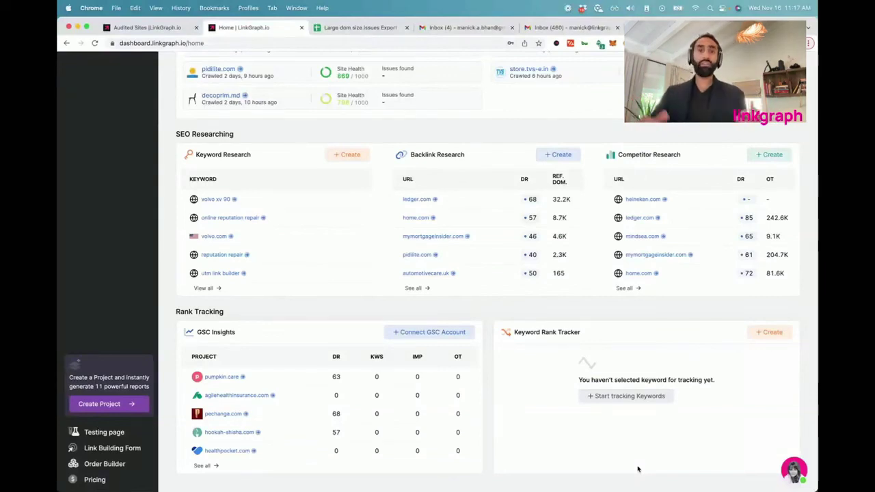
{"action": "scroll", "coordinate": [595, 431], "scroll_direction": "up", "scroll_amount": 10}
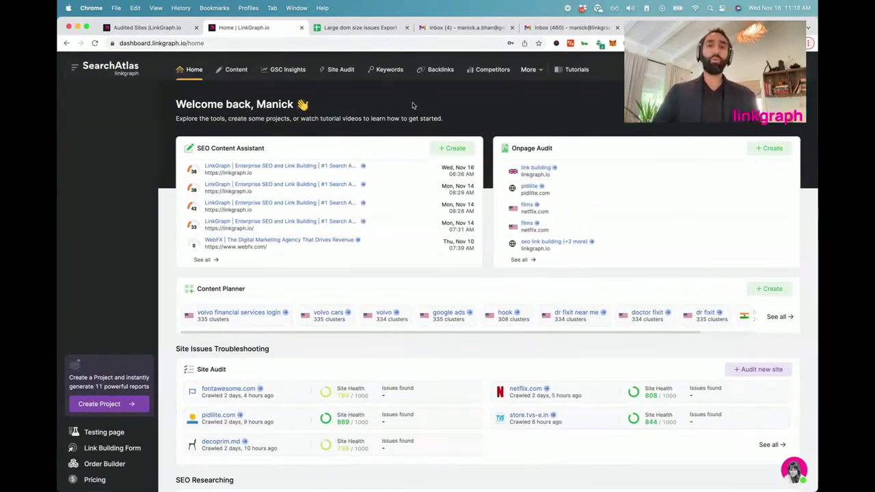
{"action": "scroll", "coordinate": [412, 105], "scroll_direction": "down", "scroll_amount": 5}
{"action": "scroll", "coordinate": [413, 105], "scroll_direction": "down", "scroll_amount": 1}
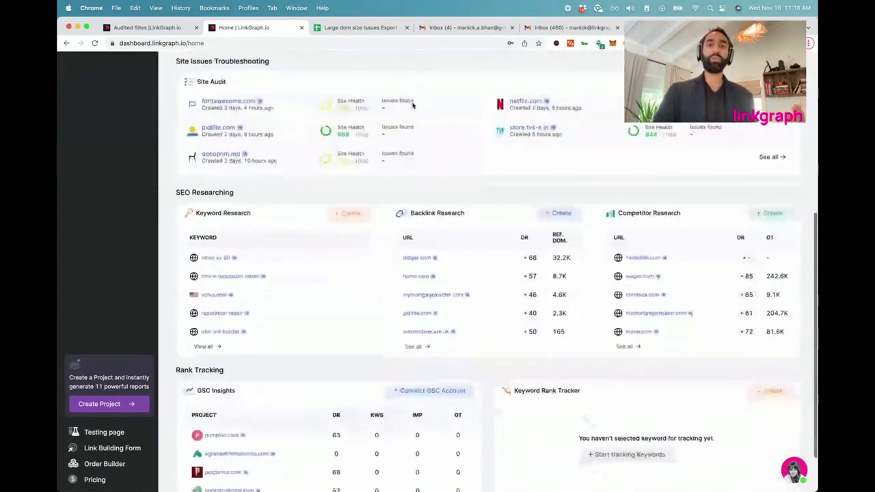